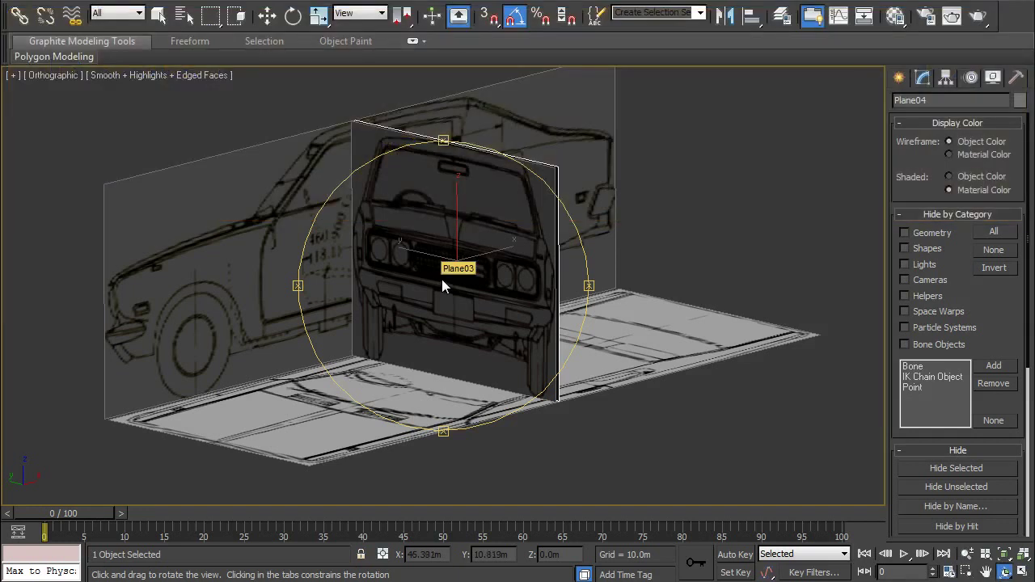
Orbit the view around the car blueprint planes and the low-poly body cage
mouse_move(442, 279)
mouse_down()
mouse_move(485, 270)
mouse_move(450, 289)
mouse_move(315, 307)
mouse_move(452, 277)
mouse_up()
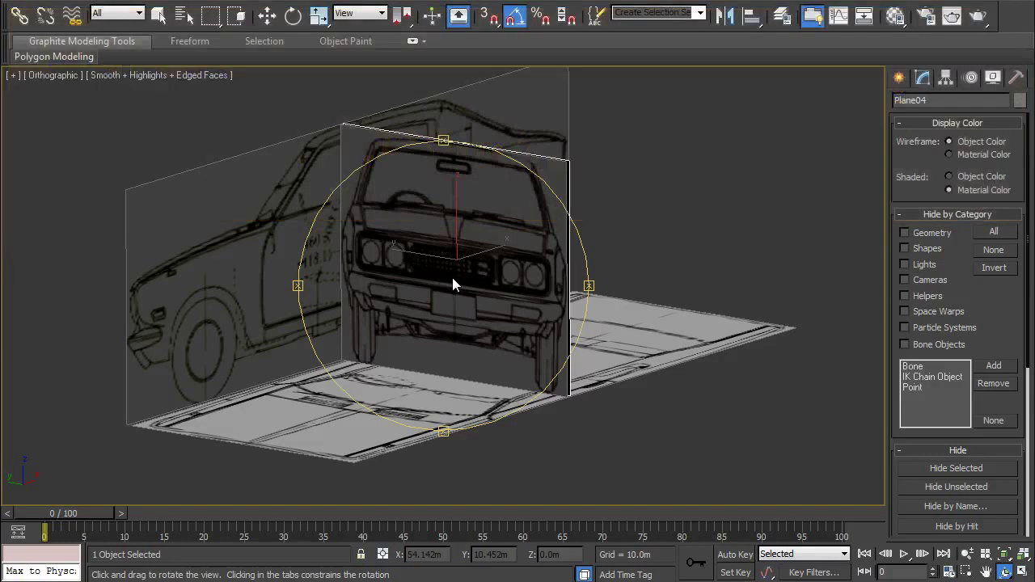
drag(453, 278, 451, 278)
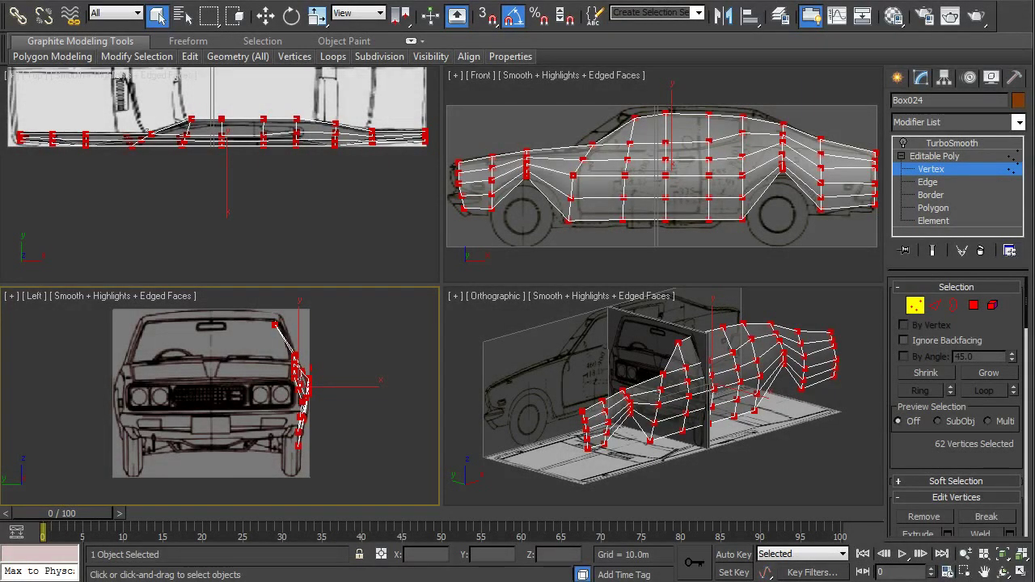
Orbit the 3D viewport round to the car body's side to face the front door
click(1003, 571)
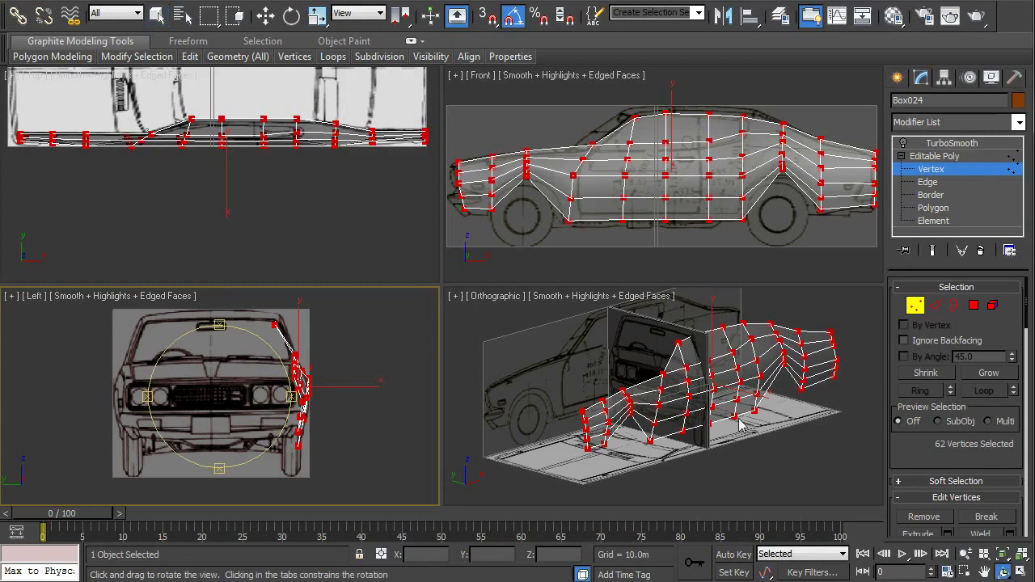
click(702, 397)
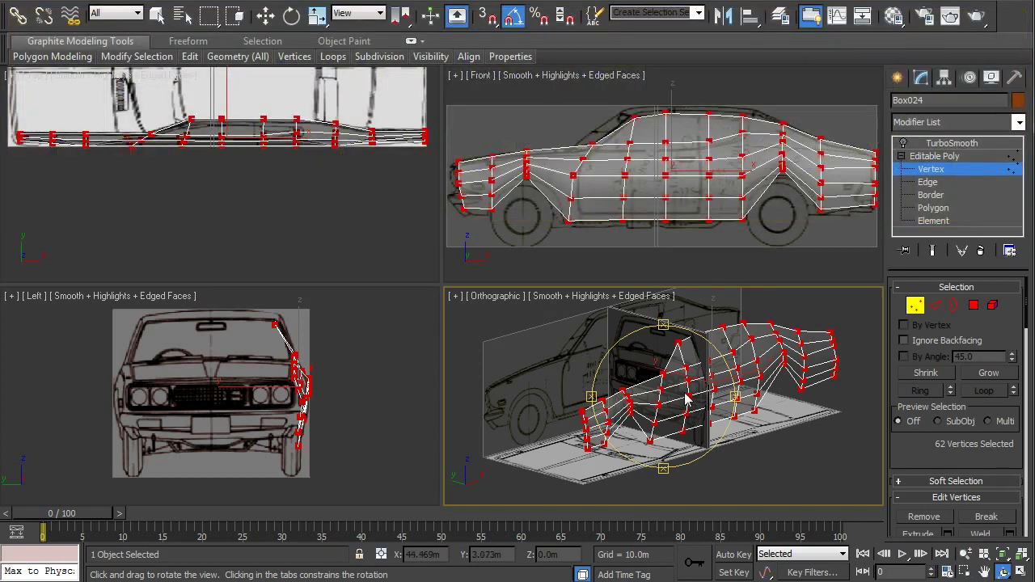
drag(686, 399, 587, 393)
mouse_move(652, 393)
mouse_down()
mouse_move(583, 404)
mouse_move(742, 398)
mouse_up()
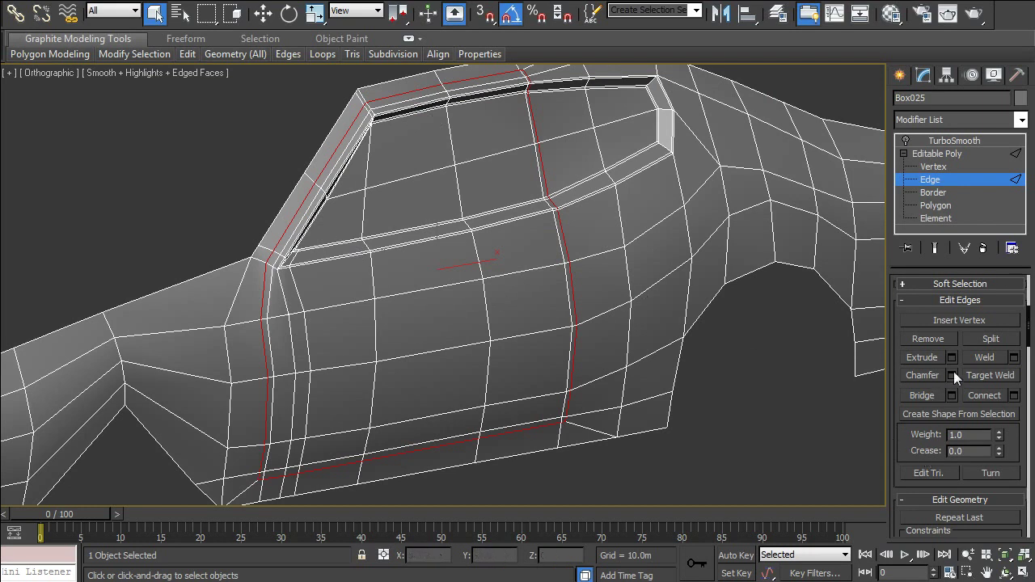
Chamfer the door outline edges by 0.04m with 1 segment
shift+click(987, 395)
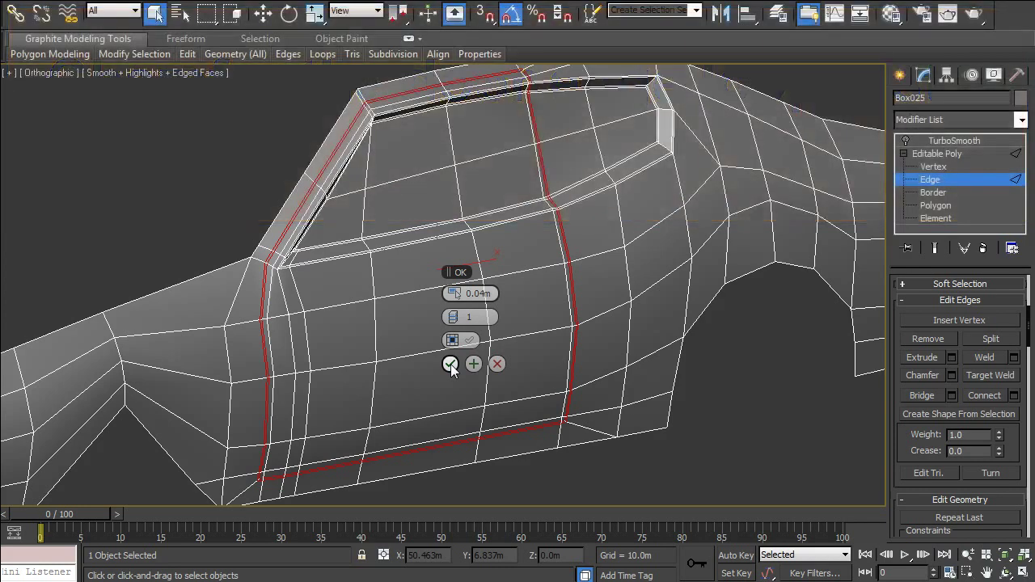
click(450, 366)
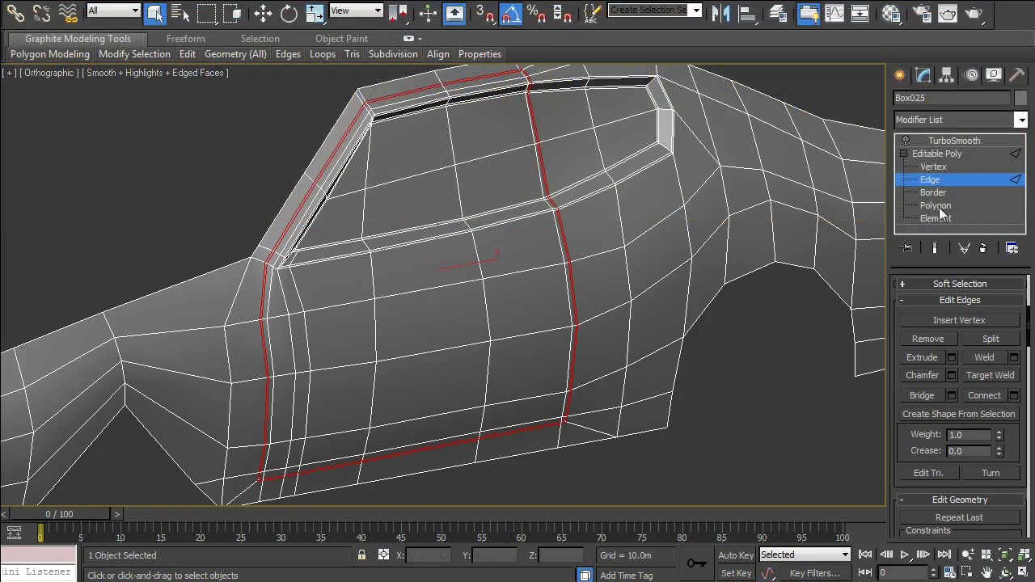
click(936, 205)
Select the 34-polygon seam strip running around the door outline
scroll(267, 272, up, 4)
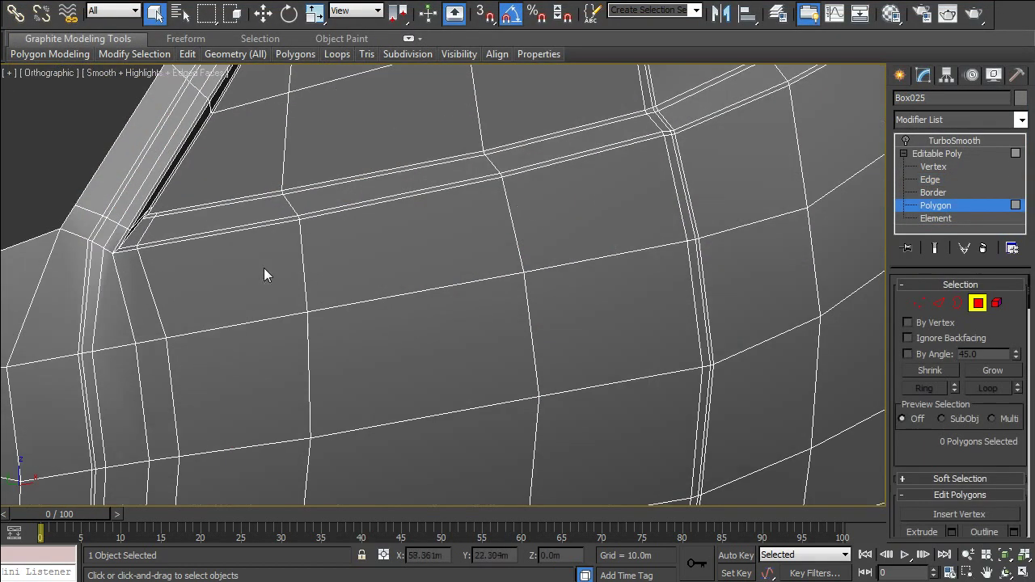
click(291, 239)
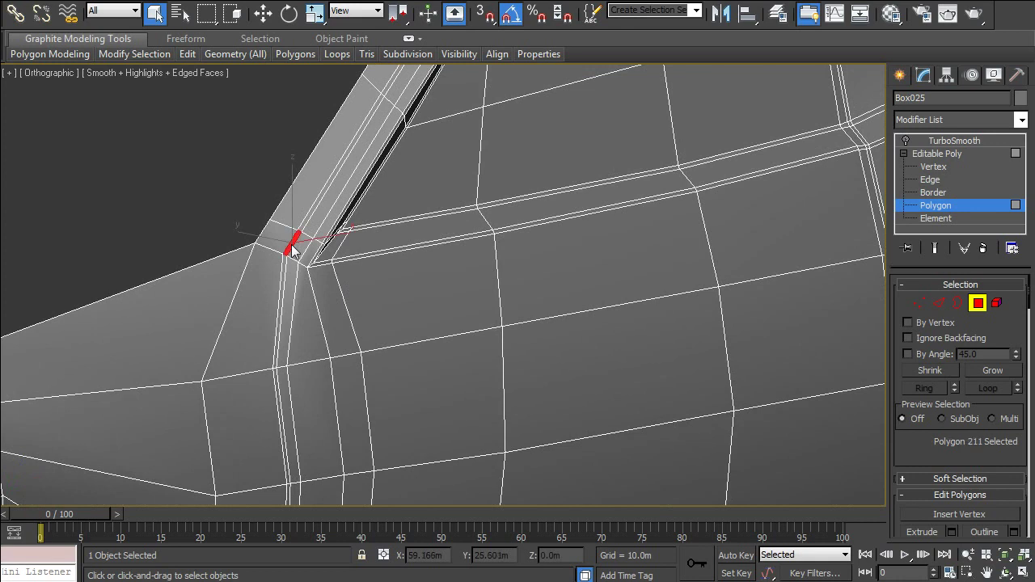
ctrl+click(321, 193)
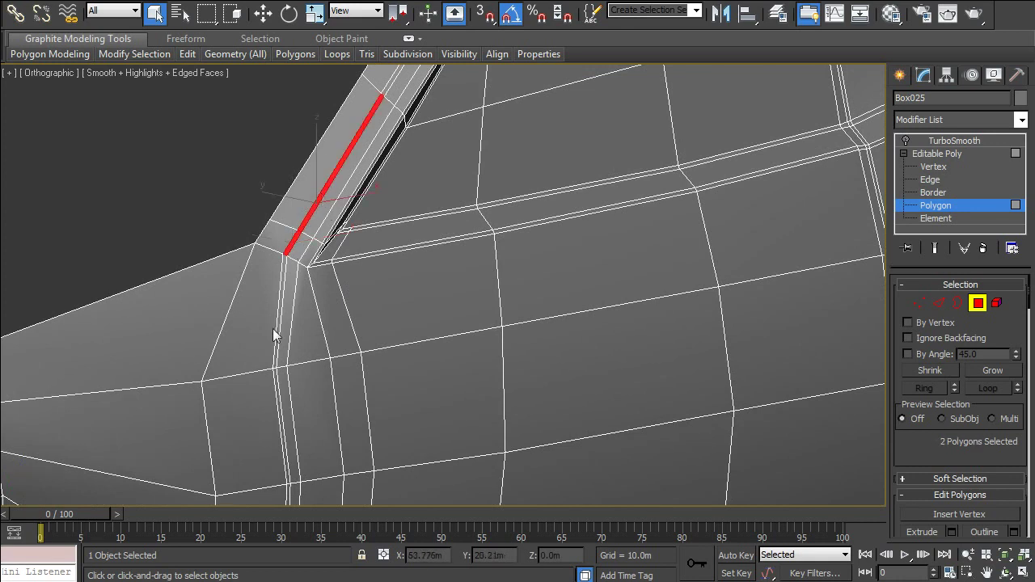
ctrl+click(280, 302)
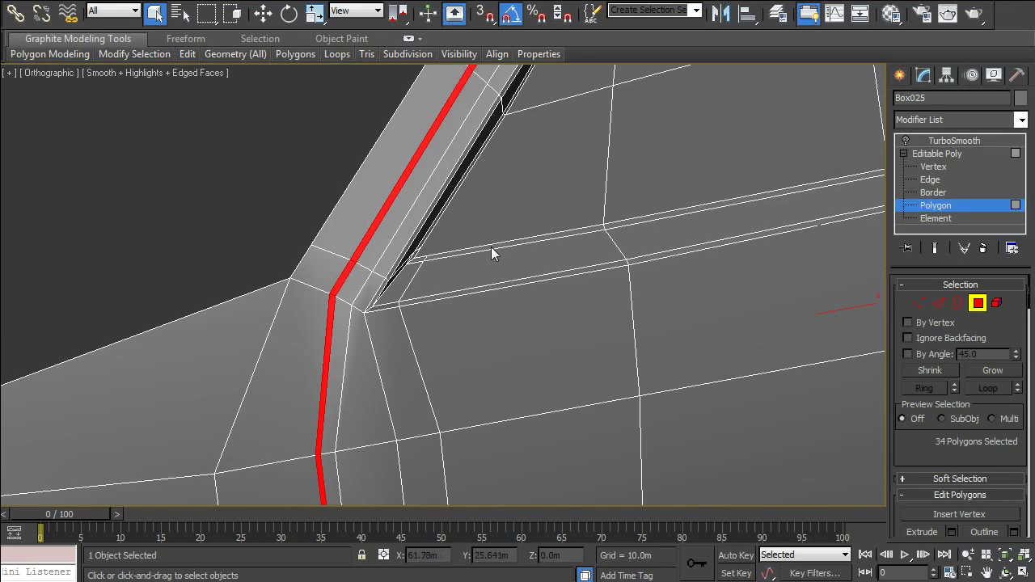
Extrude the door seam strip inward with a height of -0.468m
scroll(491, 247, down, 1)
scroll(489, 247, down, 3)
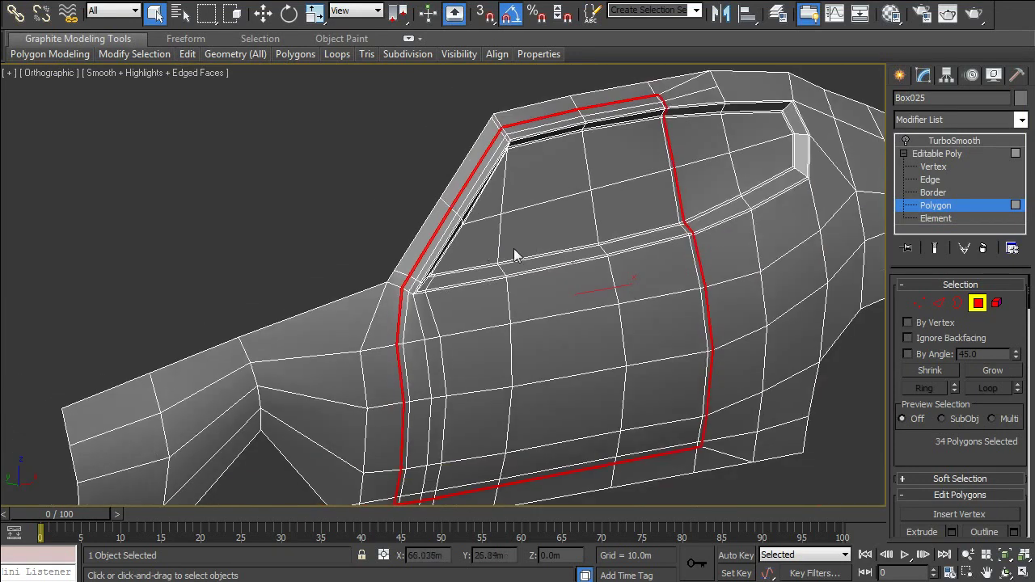
scroll(472, 223, down, 1)
scroll(472, 224, down, 1)
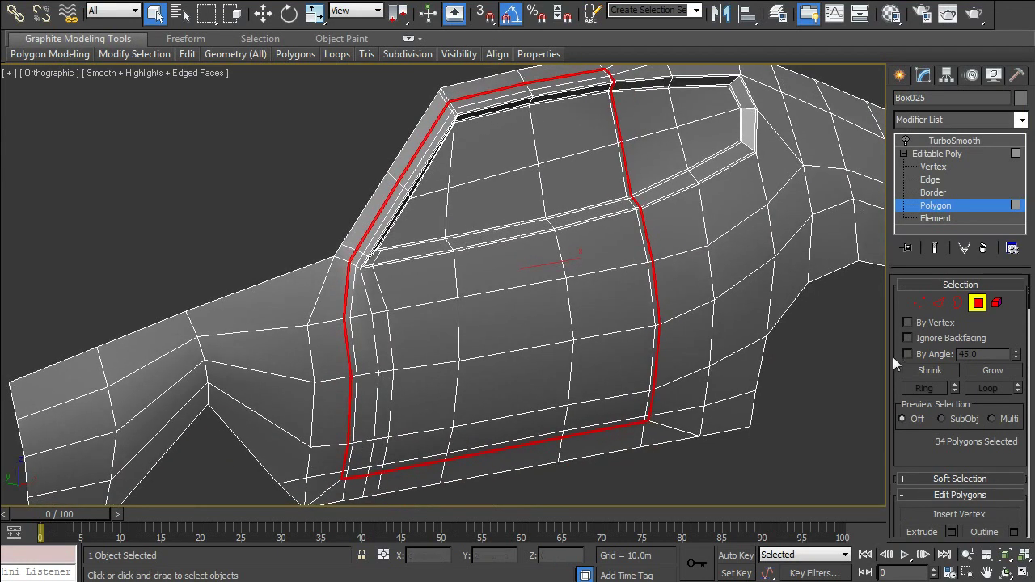
scroll(893, 357, down, 3)
scroll(893, 287, down, 3)
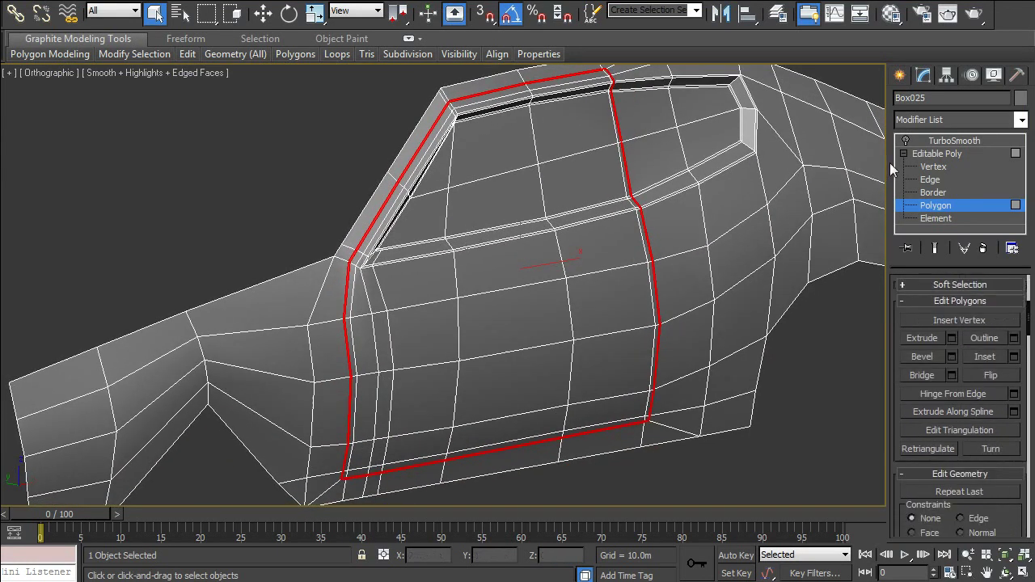
click(952, 338)
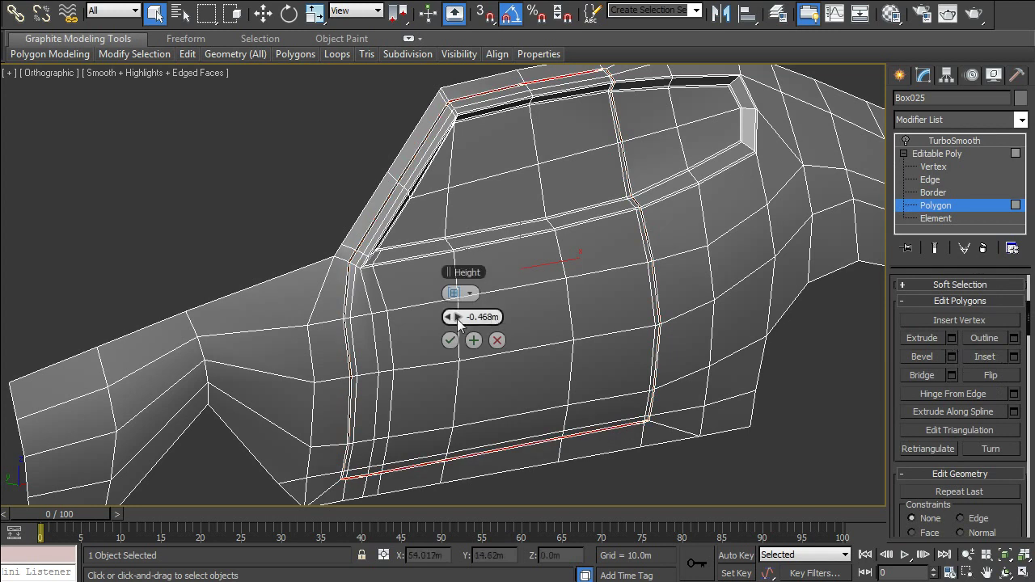
click(1007, 572)
Commit the inward seam extrusion and zoom in on the door
mouse_move(384, 319)
mouse_down()
mouse_move(525, 327)
mouse_move(515, 319)
mouse_up()
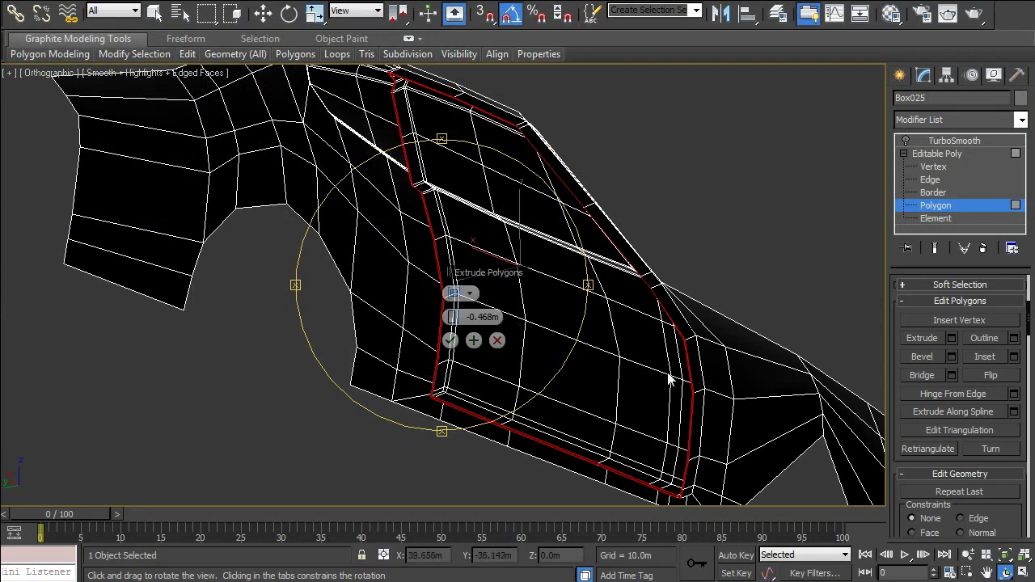
click(450, 341)
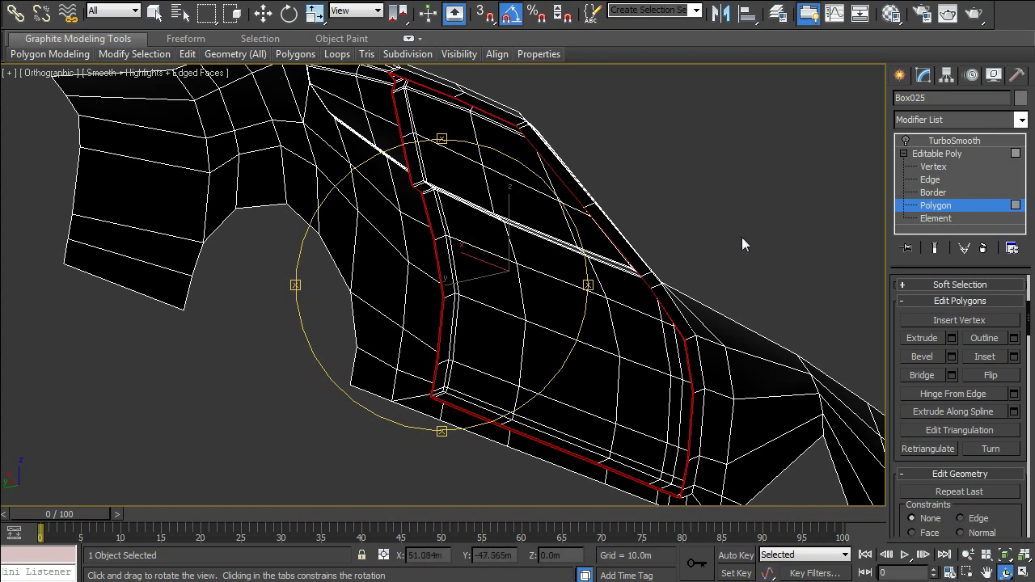
key(q)
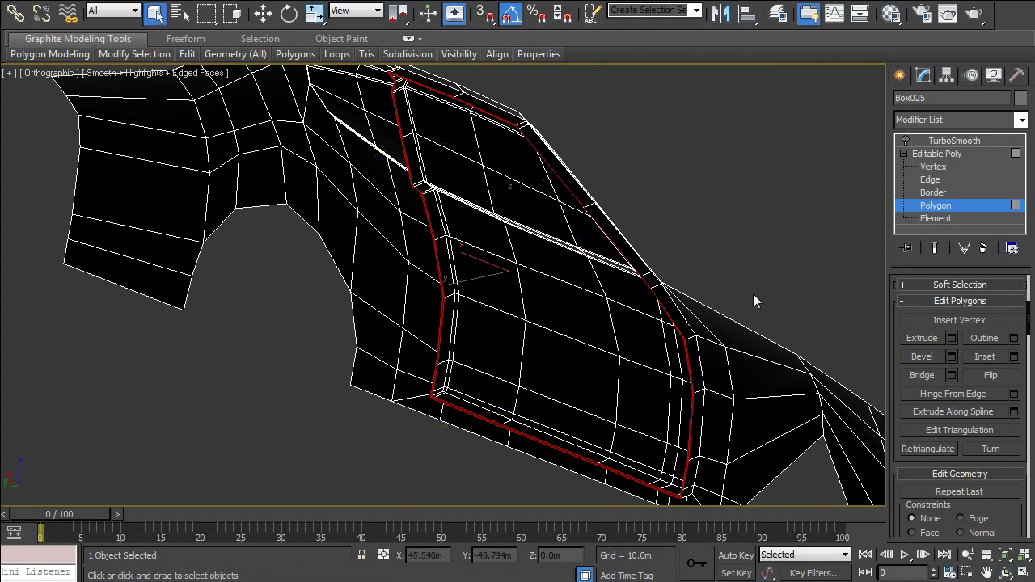
scroll(751, 296, up, 2)
scroll(726, 325, up, 3)
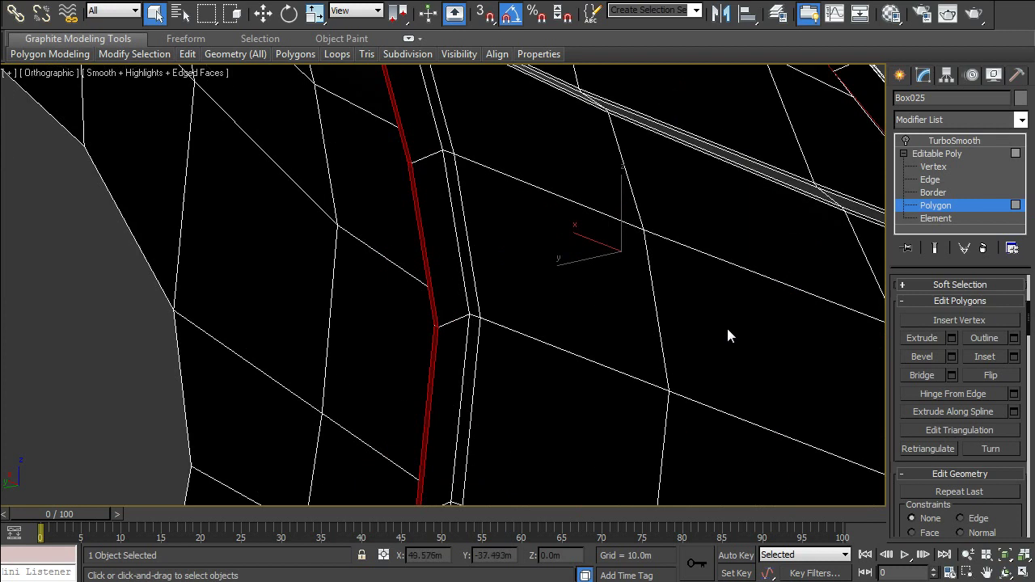
scroll(252, 403, down, 2)
scroll(519, 341, up, 1)
Inspect along the recessed door seam, clear the polygon selection, and orbit back to the car's side
alt+middle_drag(427, 294, 691, 277)
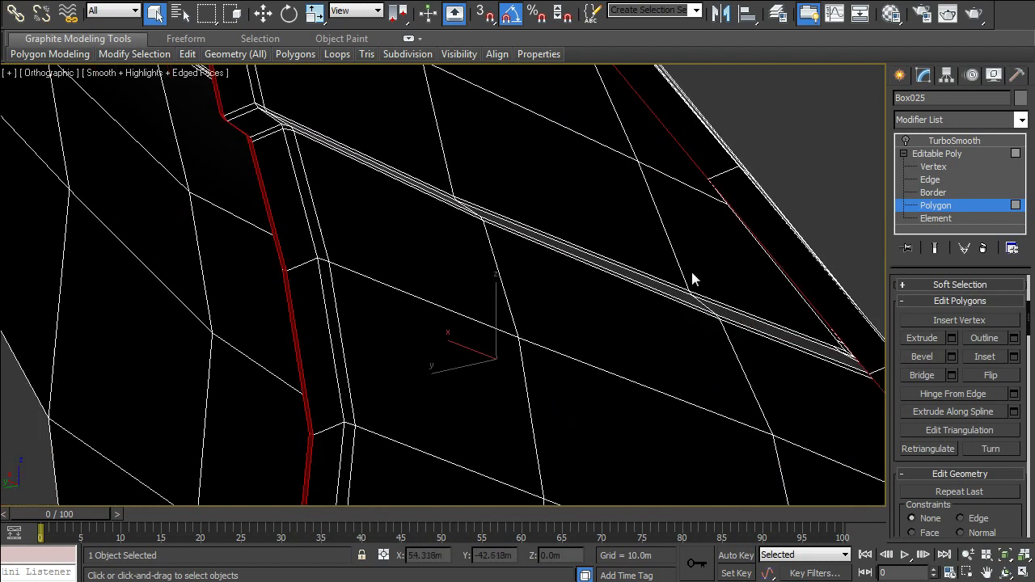
middle_drag(330, 273, 472, 372)
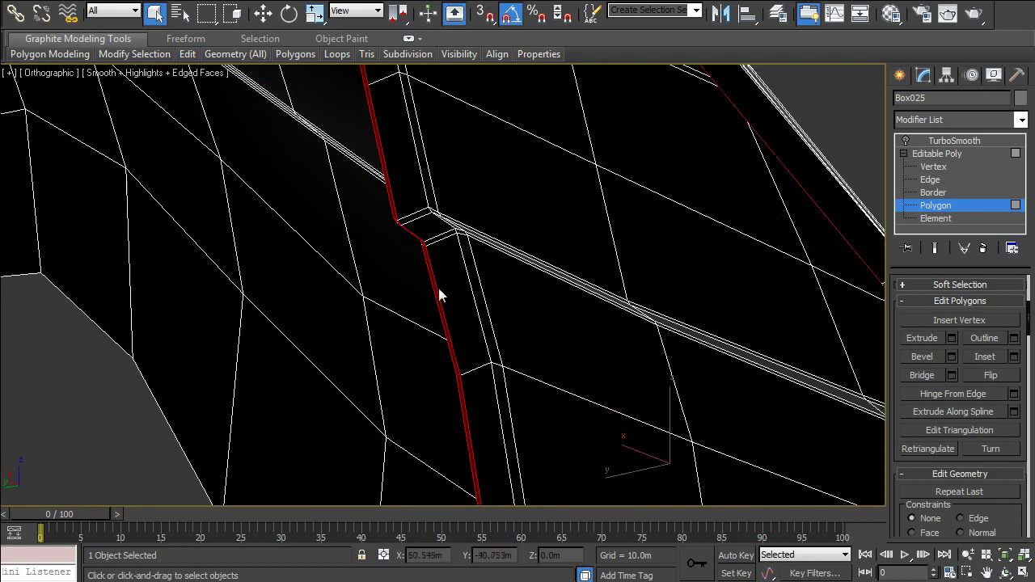
scroll(435, 294, up, 2)
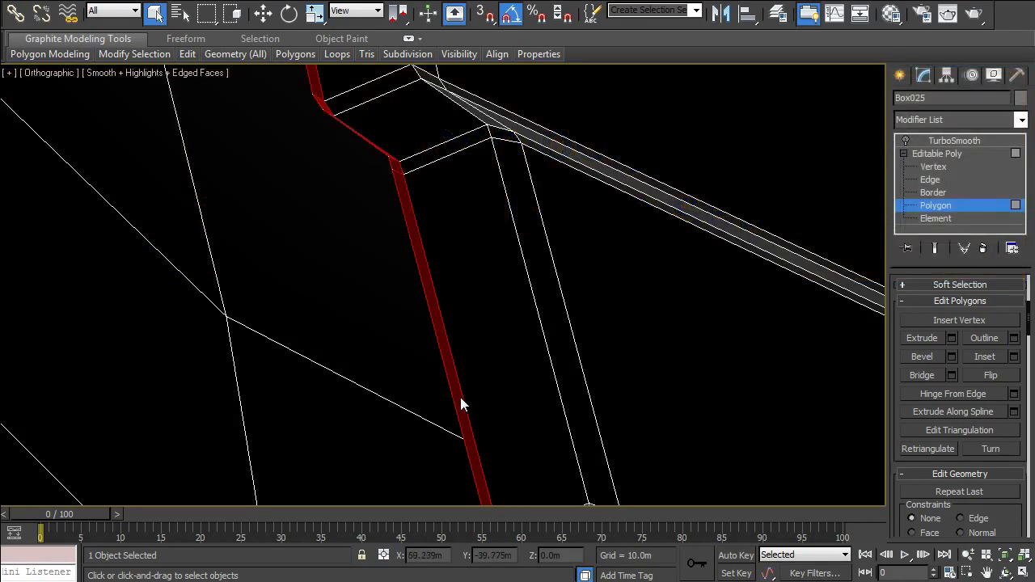
click(460, 397)
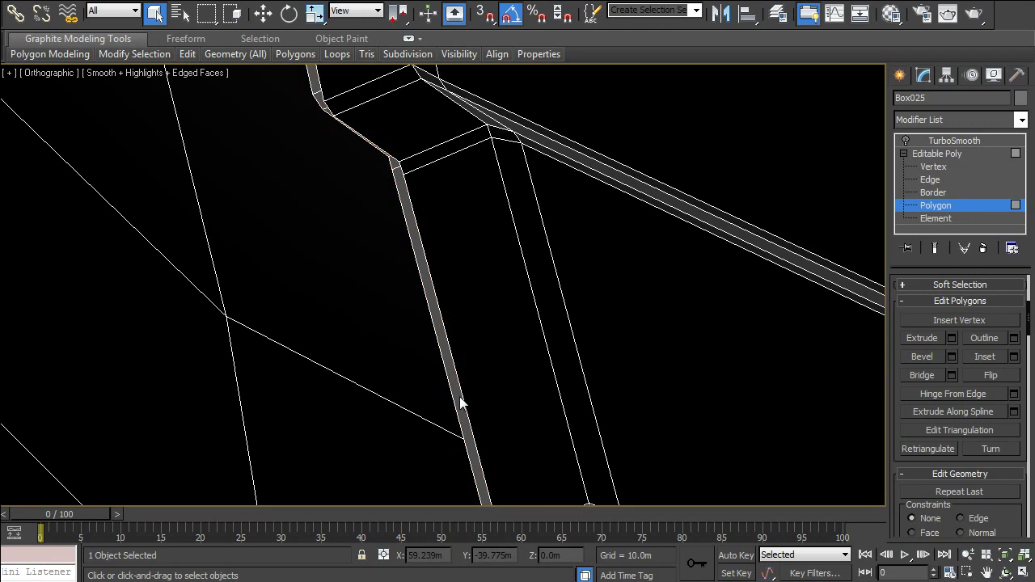
scroll(459, 397, down, 5)
scroll(523, 408, down, 5)
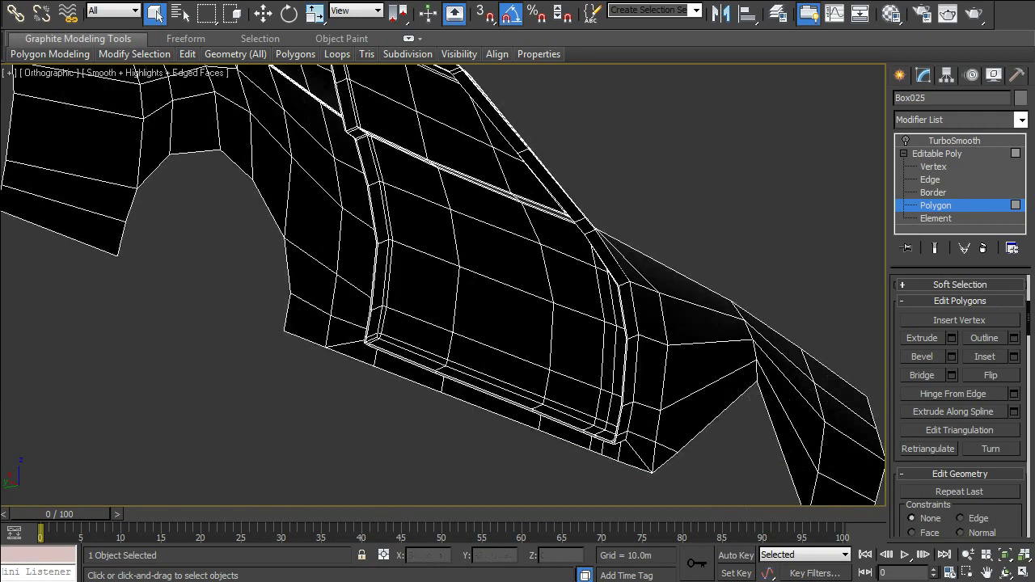
click(1006, 573)
mouse_move(501, 340)
mouse_down()
mouse_move(347, 327)
mouse_move(430, 354)
mouse_up()
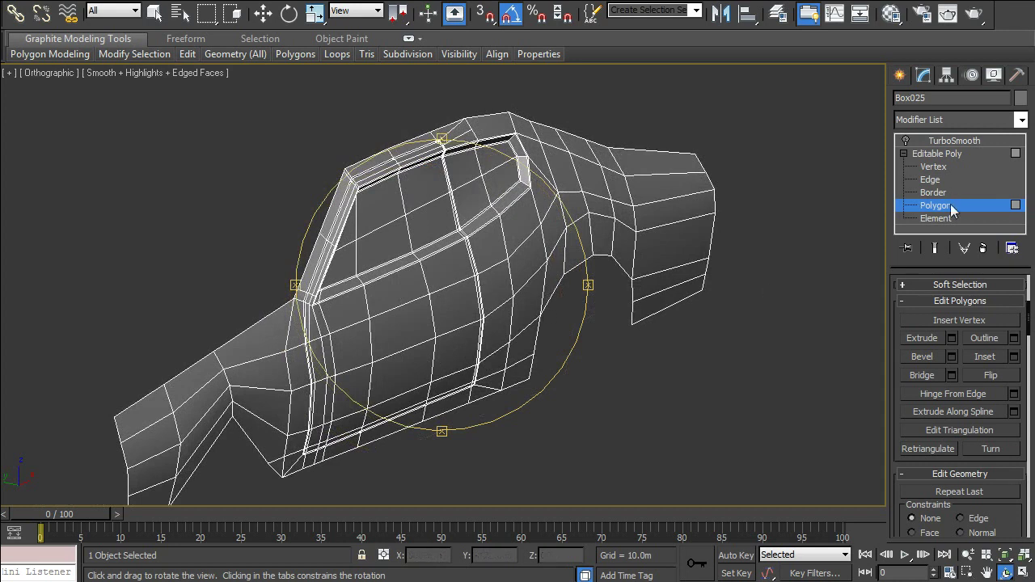
click(938, 219)
right_click(489, 279)
click(521, 258)
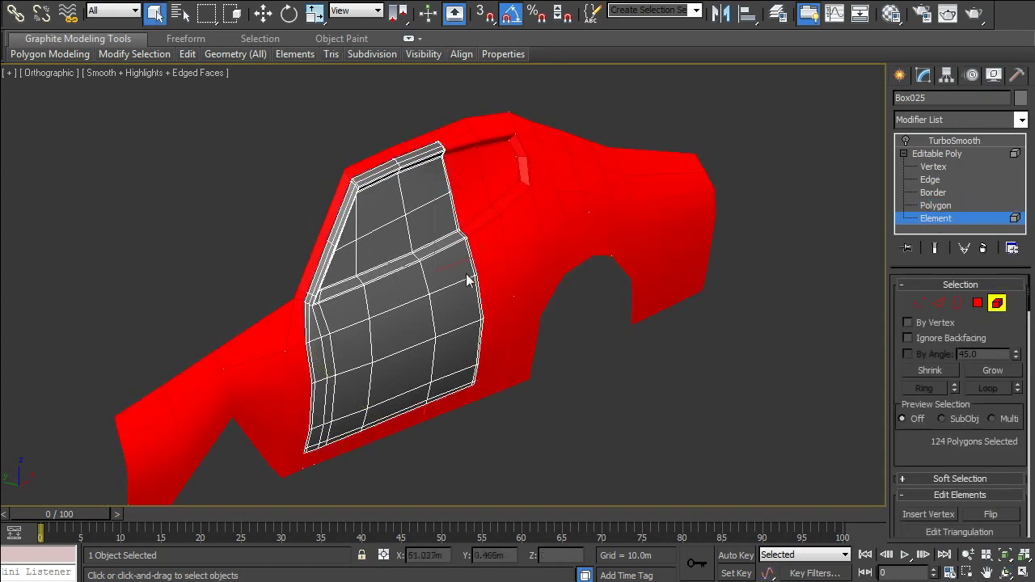
click(426, 293)
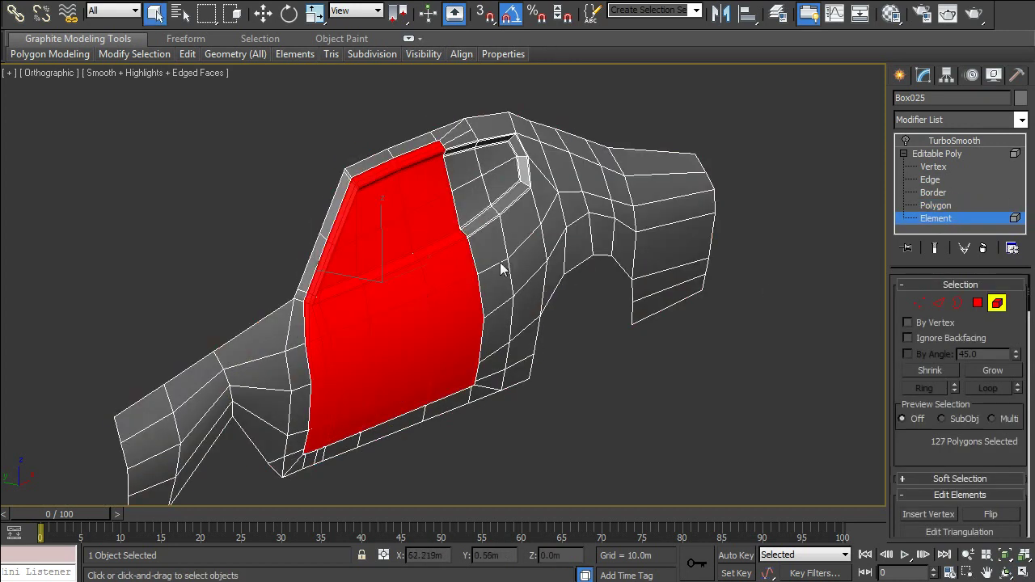
click(260, 14)
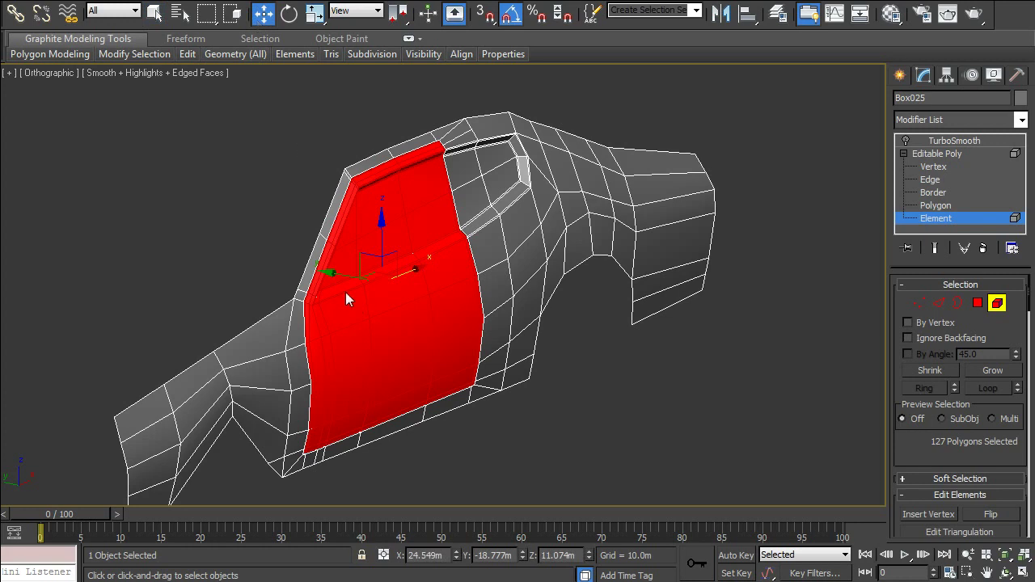
drag(333, 273, 532, 347)
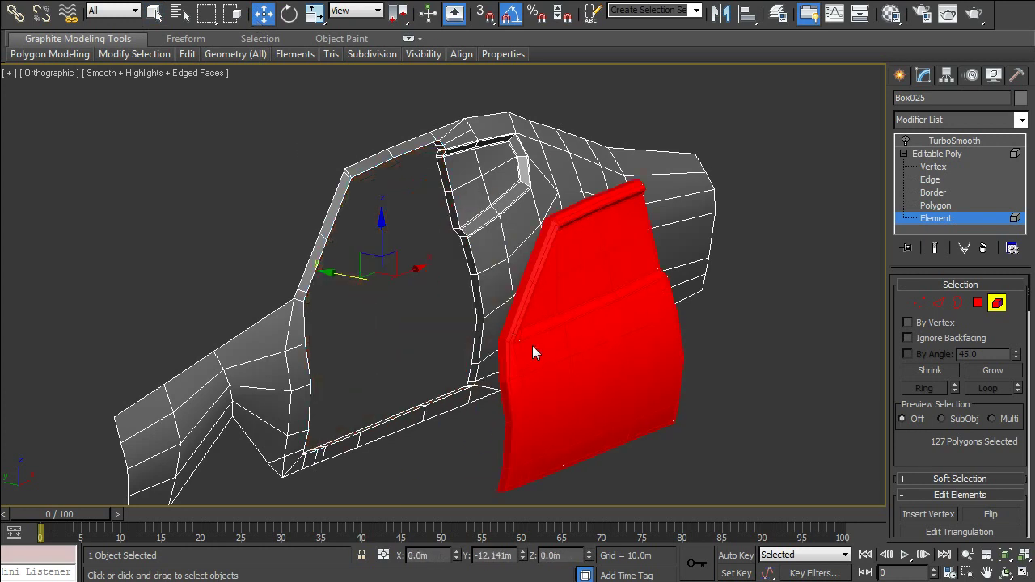
click(1007, 572)
drag(472, 380, 469, 303)
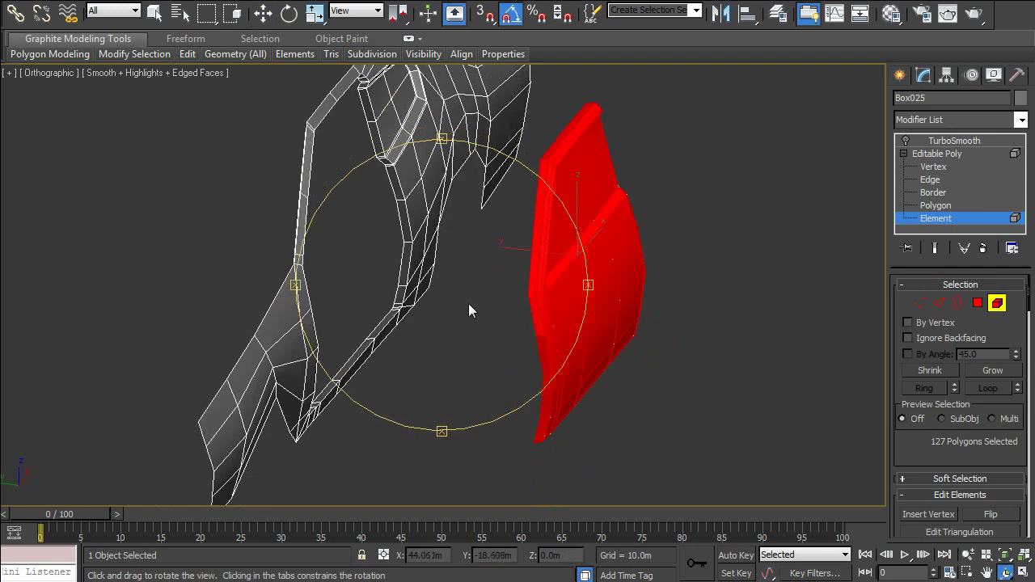
right_click(477, 341)
click(477, 340)
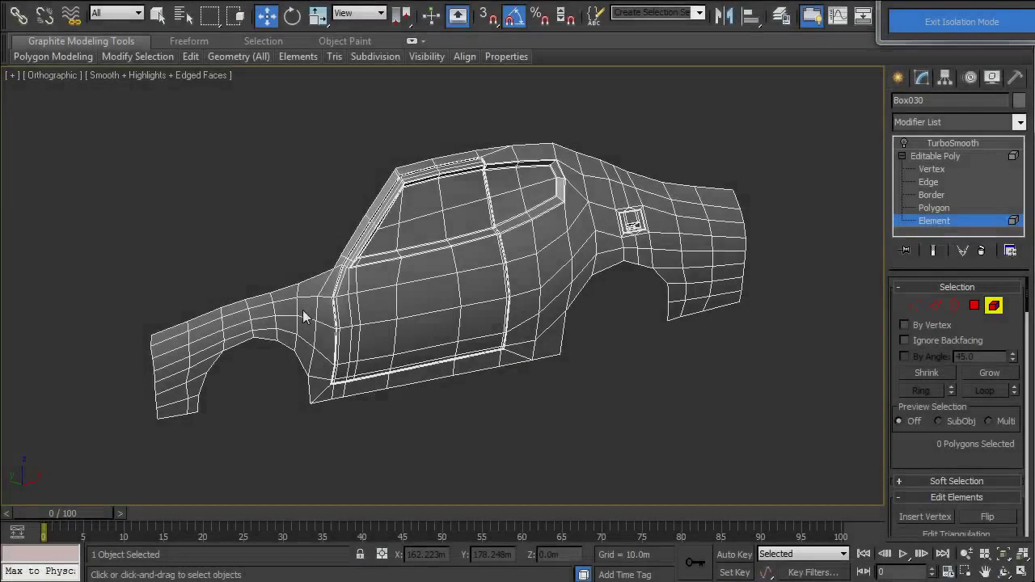
click(304, 316)
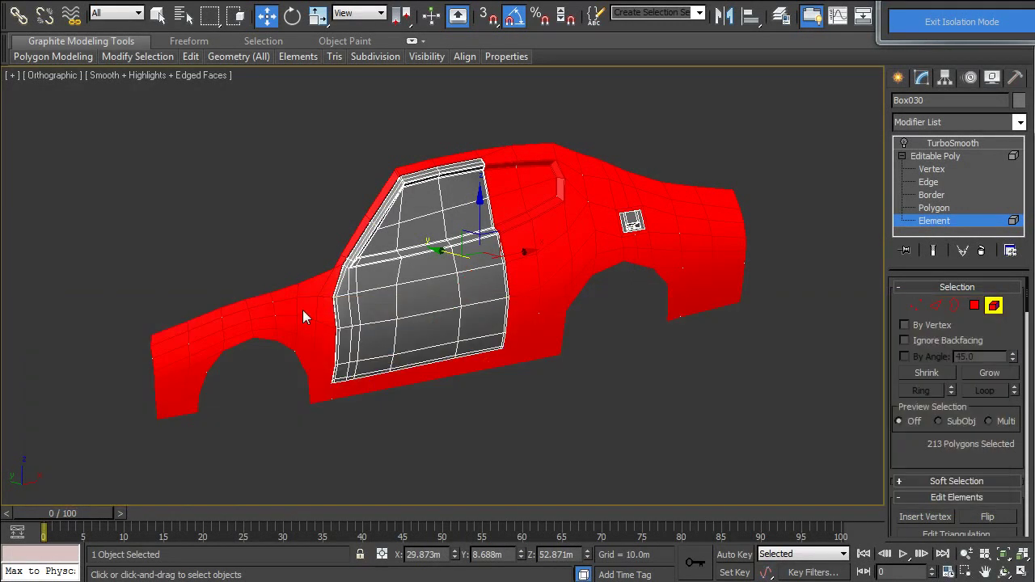
click(484, 306)
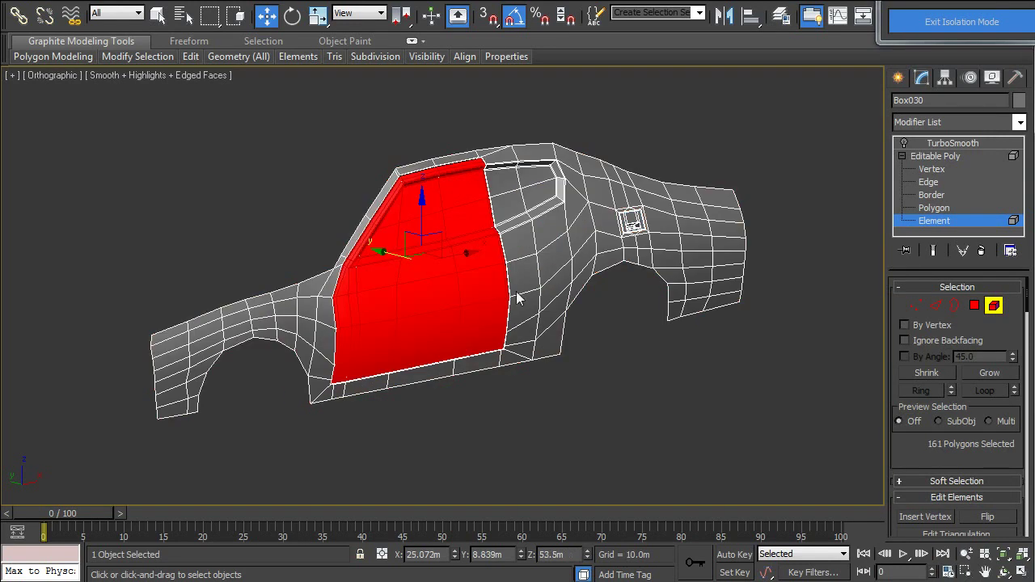
click(638, 228)
click(648, 347)
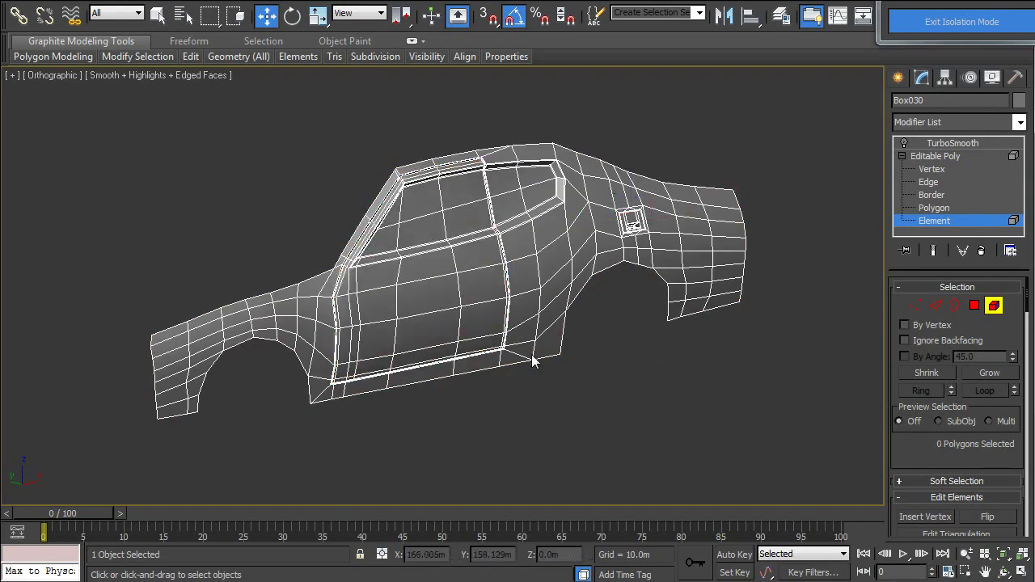
scroll(522, 362, up, 2)
scroll(512, 352, up, 2)
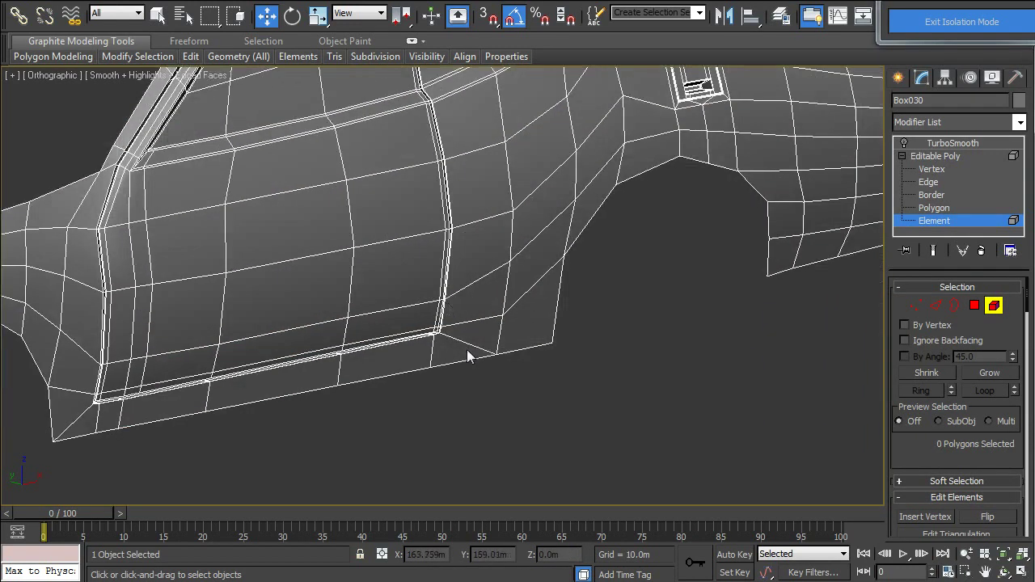
scroll(485, 372, up, 3)
scroll(461, 396, up, 2)
mouse_move(445, 457)
middle_down()
mouse_move(508, 296)
mouse_move(523, 385)
middle_up()
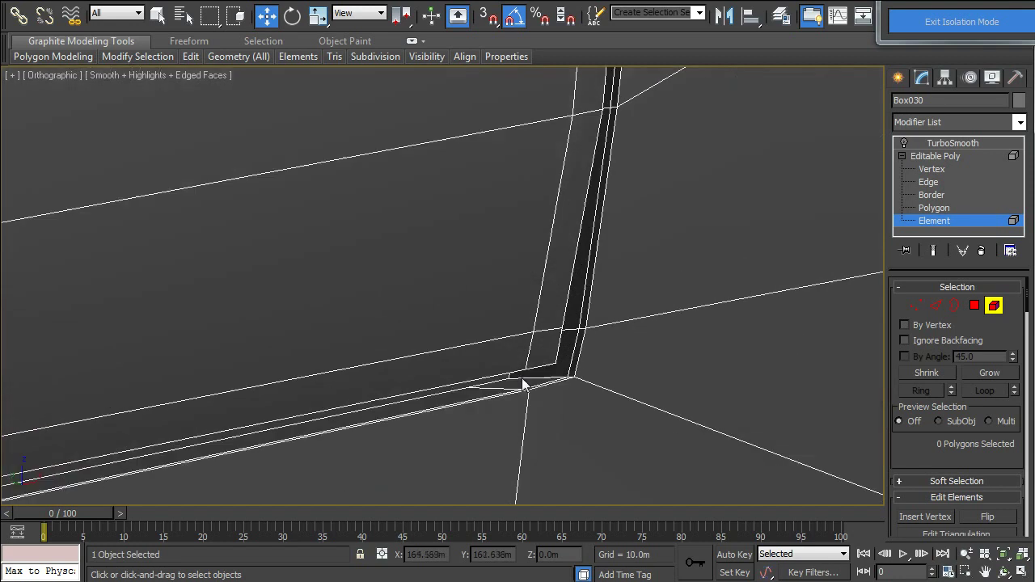
click(932, 178)
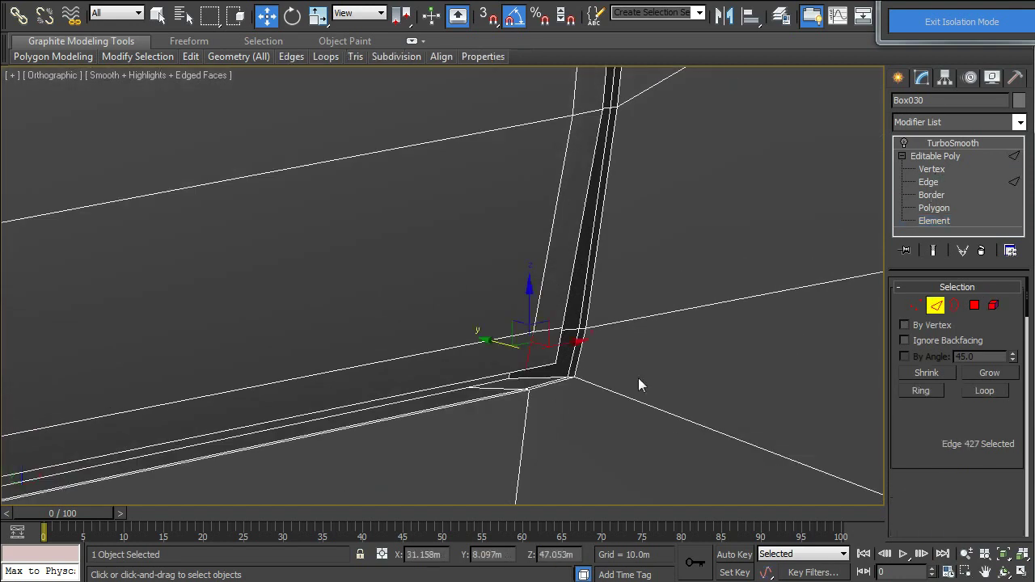
click(560, 376)
click(1005, 572)
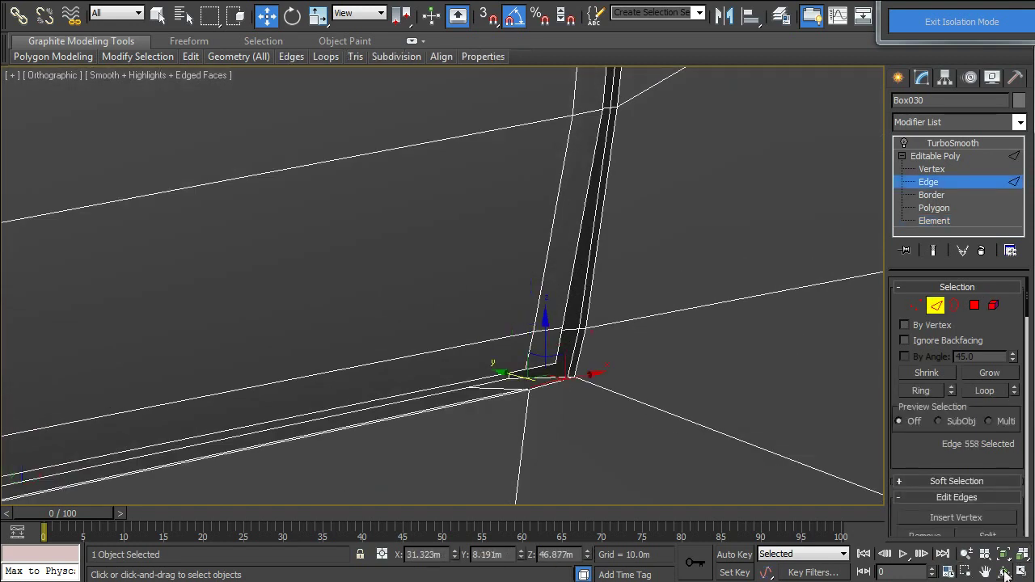
mouse_move(545, 348)
mouse_down()
mouse_move(477, 375)
mouse_move(491, 346)
mouse_up()
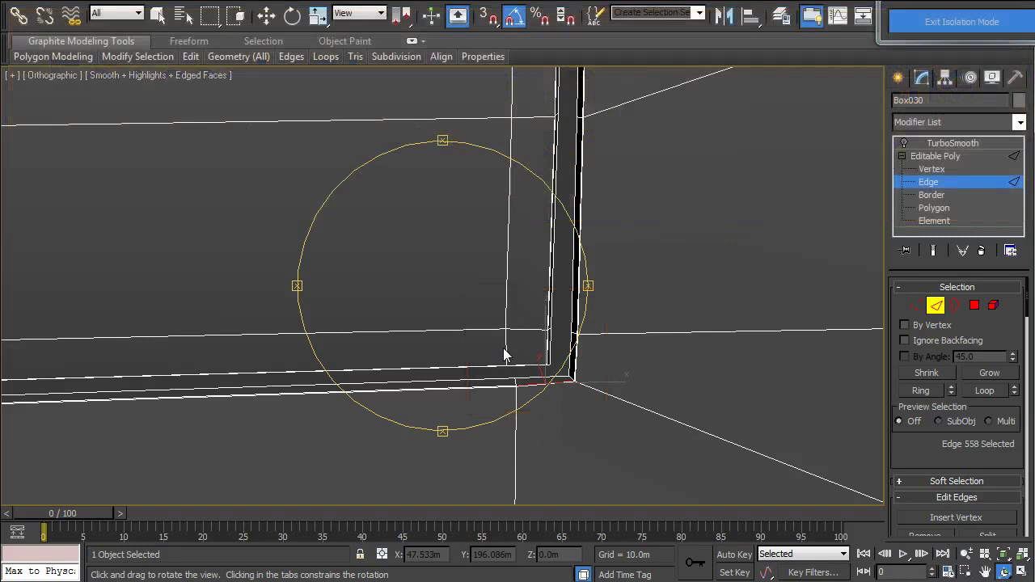
right_click(506, 355)
click(563, 324)
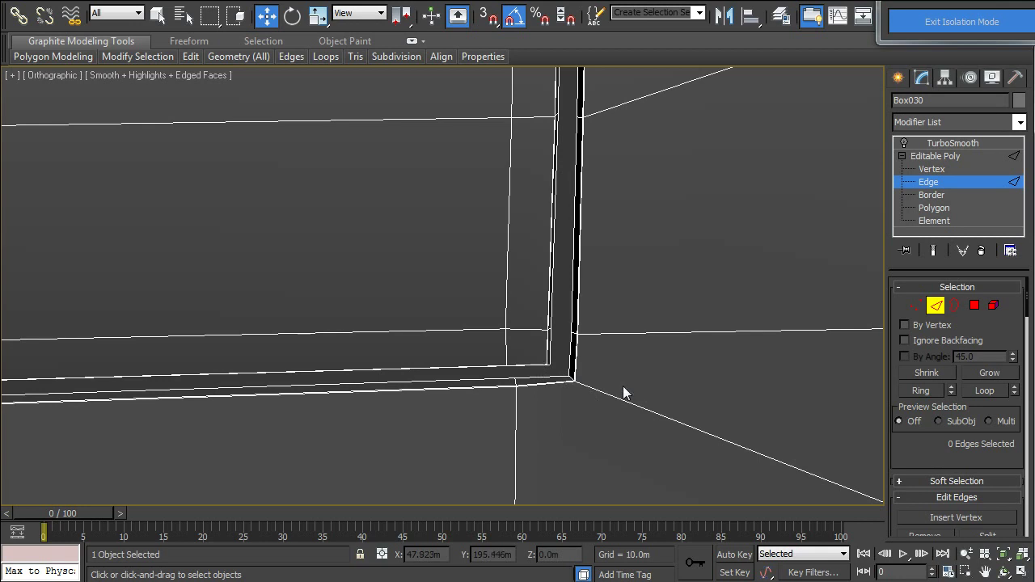
click(896, 156)
click(907, 145)
click(905, 143)
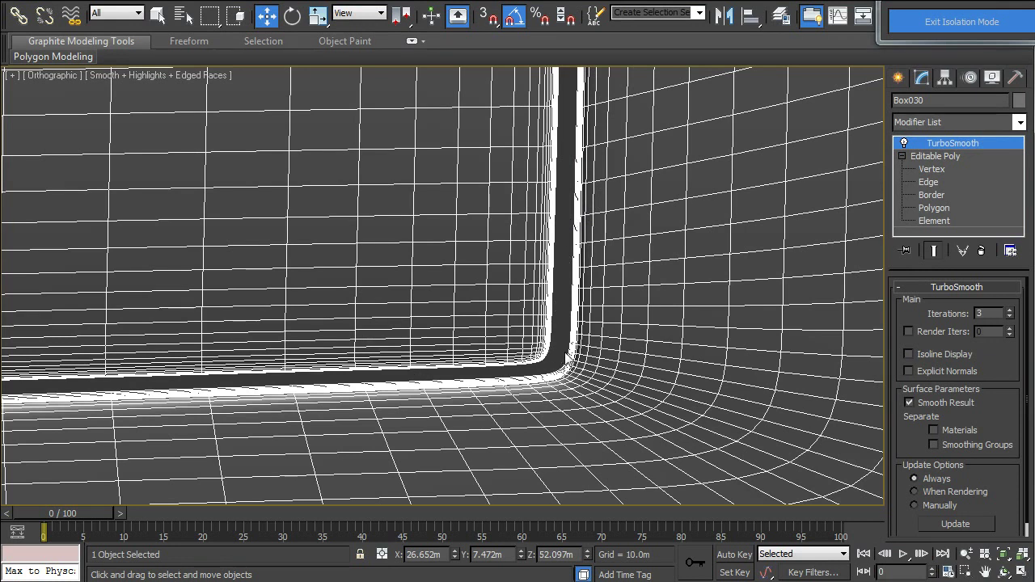
key(F4)
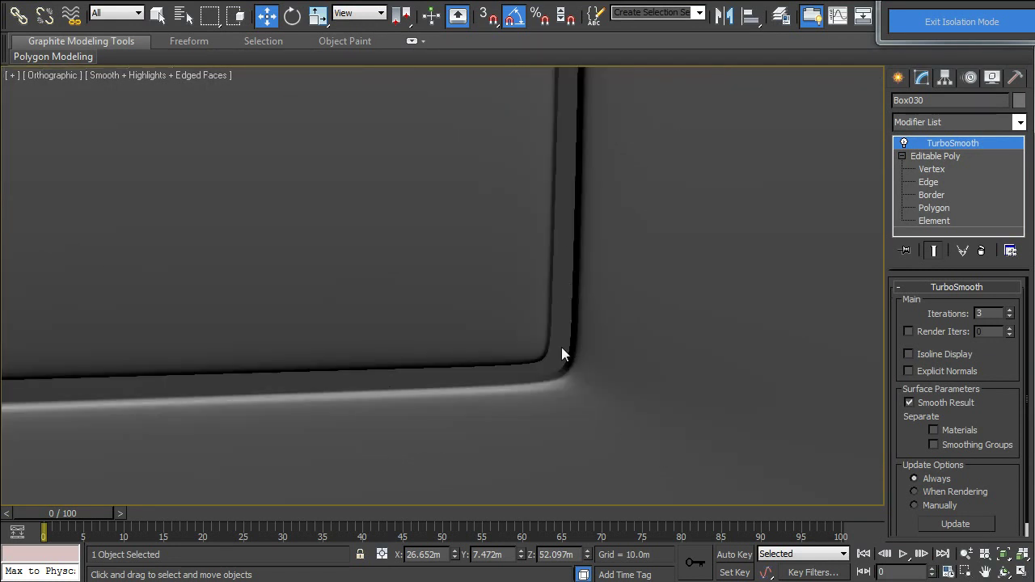
key(F4)
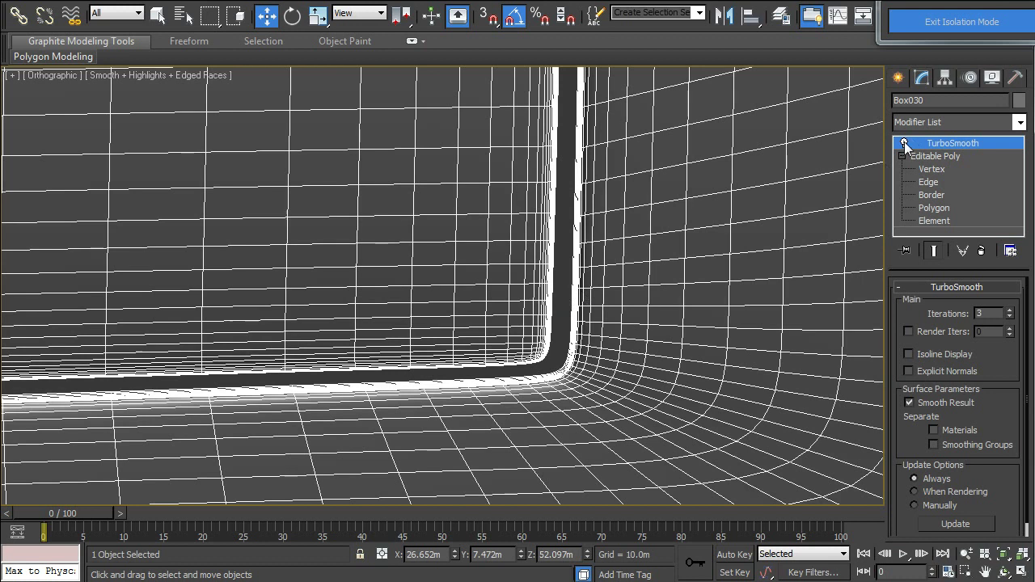
click(909, 156)
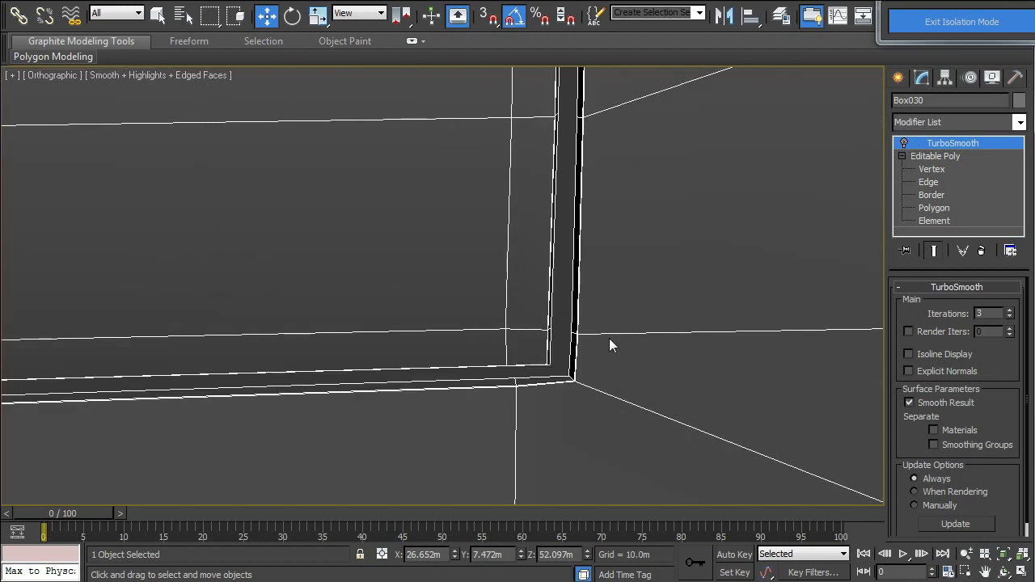
mouse_move(609, 339)
alt+middle_down()
mouse_move(557, 251)
mouse_move(493, 295)
alt+middle_up()
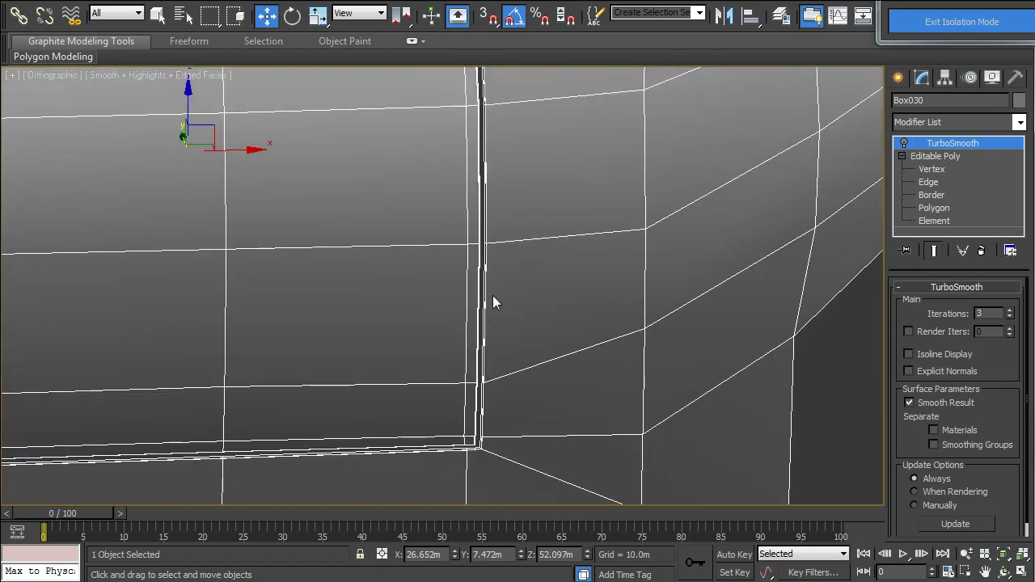
mouse_move(366, 297)
alt+middle_down()
mouse_move(441, 252)
mouse_move(512, 285)
alt+middle_up()
key(z)
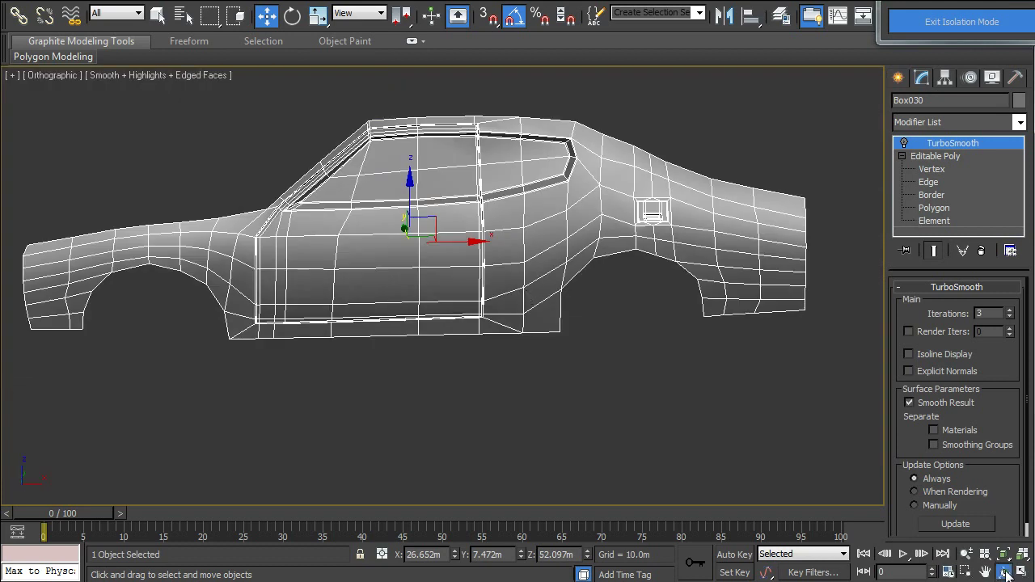
Select the door element and move it outward along Y away from the car body
click(1004, 572)
mouse_move(418, 286)
mouse_down()
mouse_move(454, 269)
mouse_move(497, 322)
mouse_up()
scroll(497, 322, up, 2)
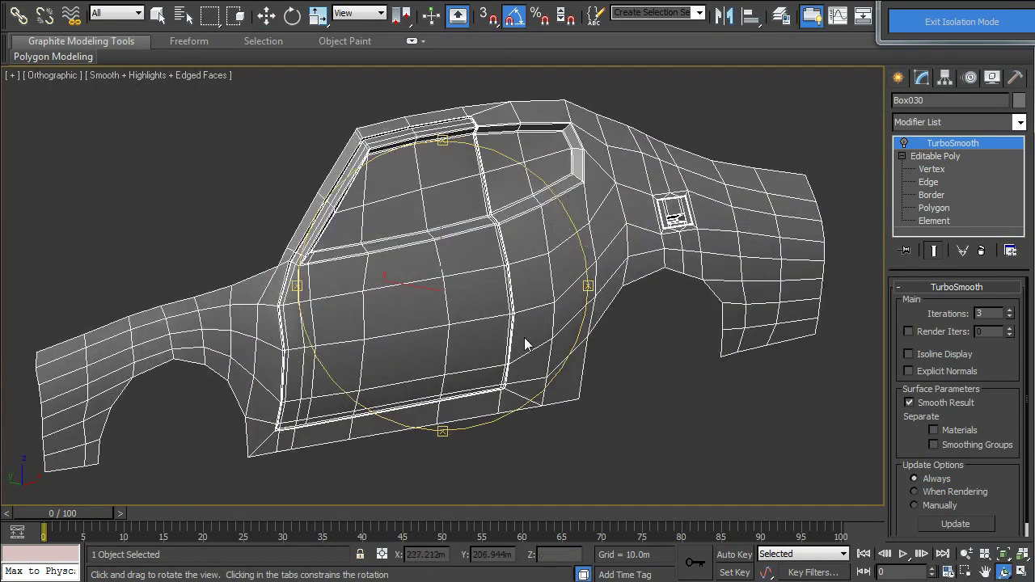
click(960, 219)
click(447, 301)
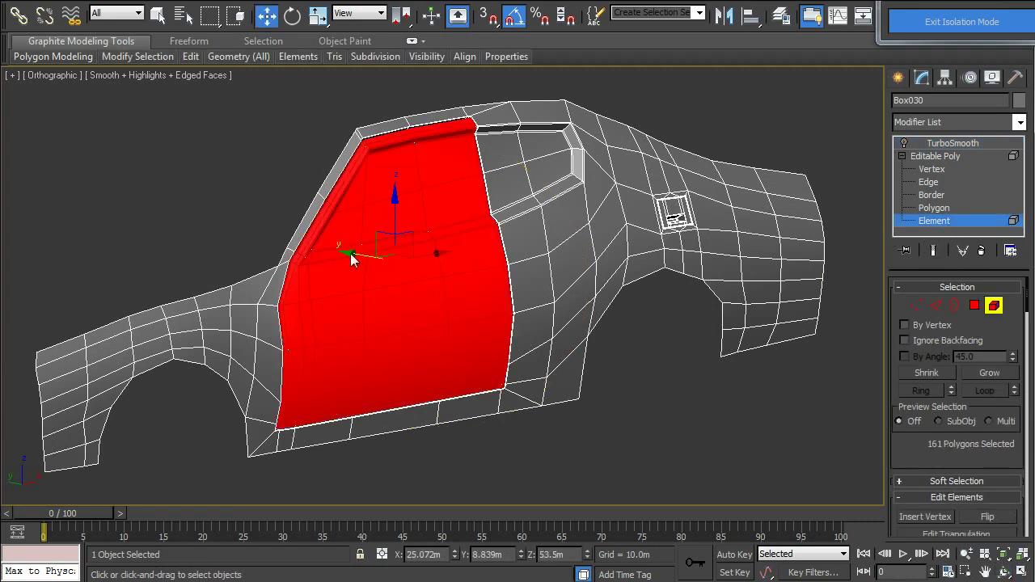
drag(387, 267, 633, 348)
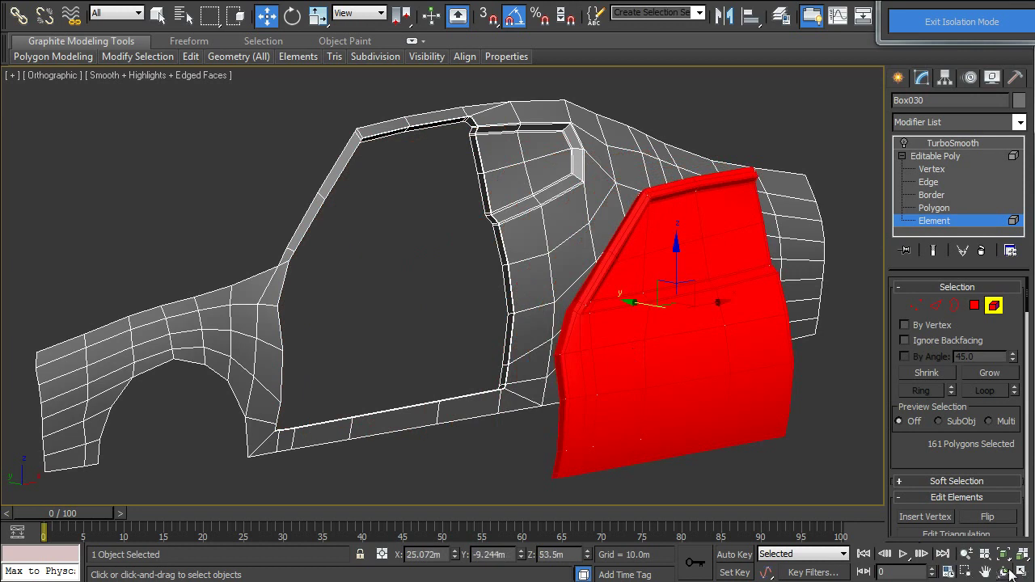
Orbit and zoom in close on the exposed door-frame corner
click(1004, 572)
mouse_move(510, 349)
mouse_down()
mouse_move(528, 365)
mouse_move(485, 297)
mouse_move(401, 355)
mouse_up()
scroll(492, 296, up, 5)
right_click(467, 325)
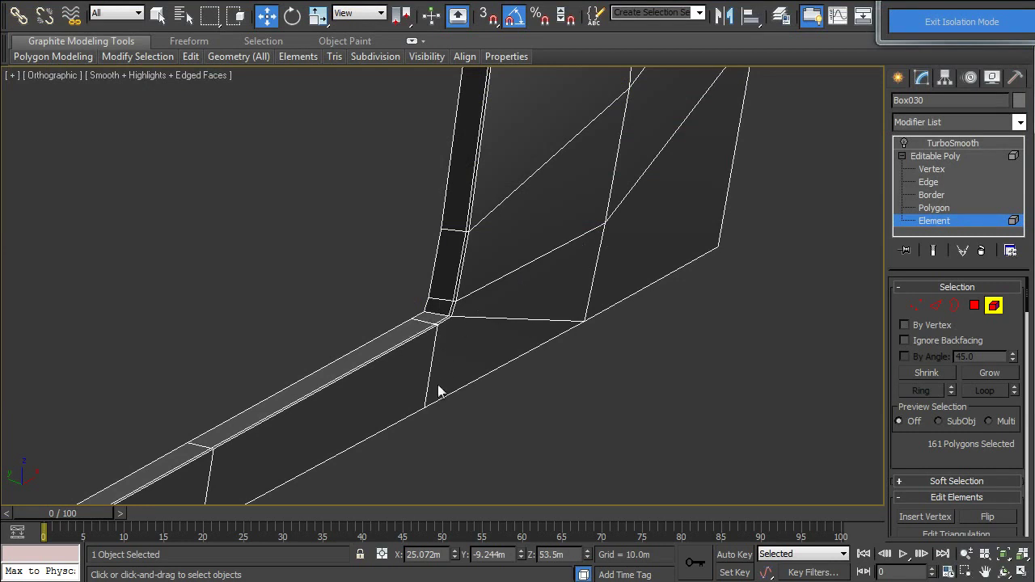
Toggle TurboSmooth on and off to preview the smoothed door frame
click(910, 144)
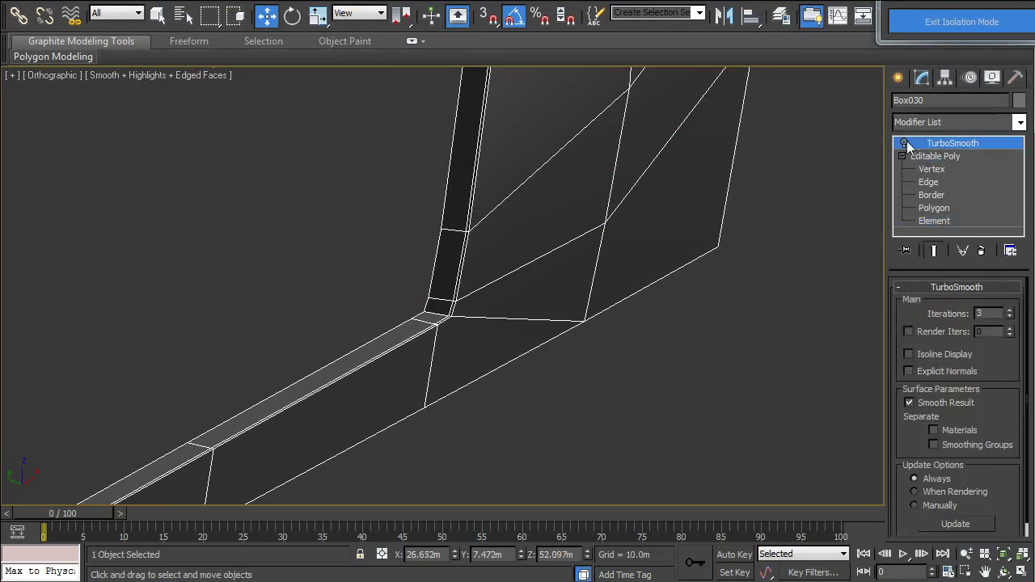
click(905, 144)
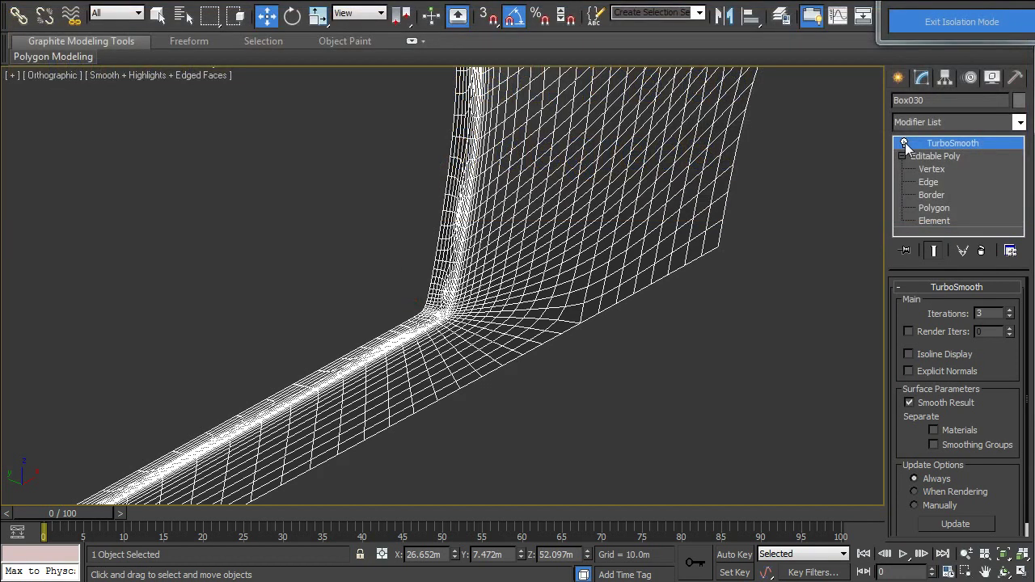
click(905, 144)
click(905, 143)
click(905, 143)
scroll(474, 377, down, 5)
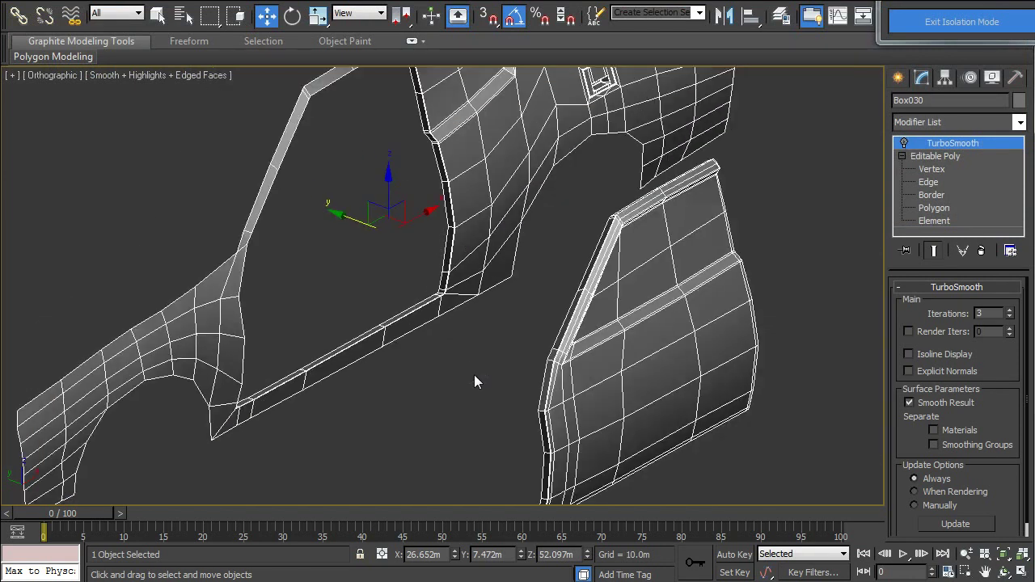
scroll(475, 377, up, 1)
middle_drag(460, 368, 422, 326)
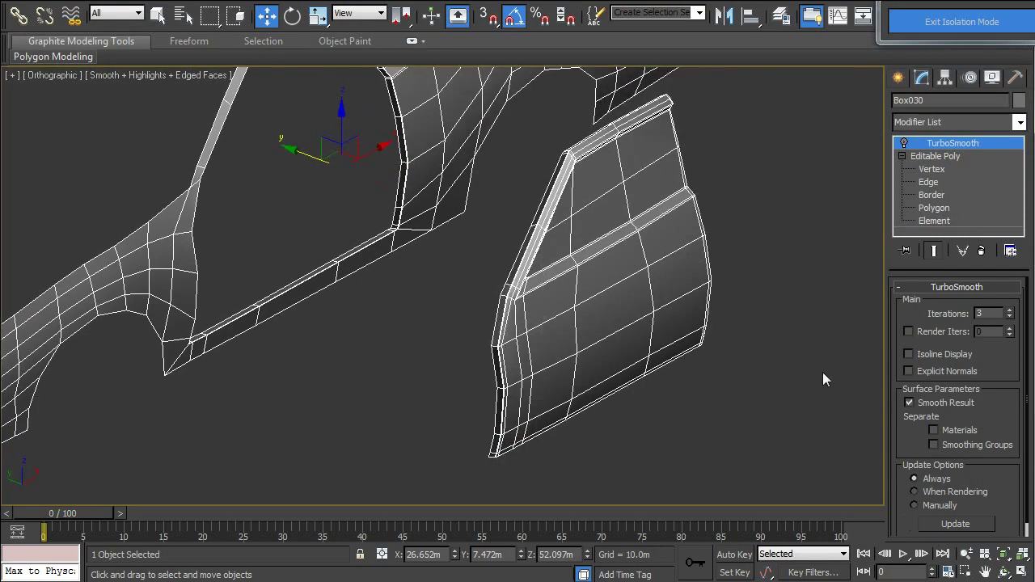
Select a door panel edge and orbit in close on the door's bottom corner
click(928, 182)
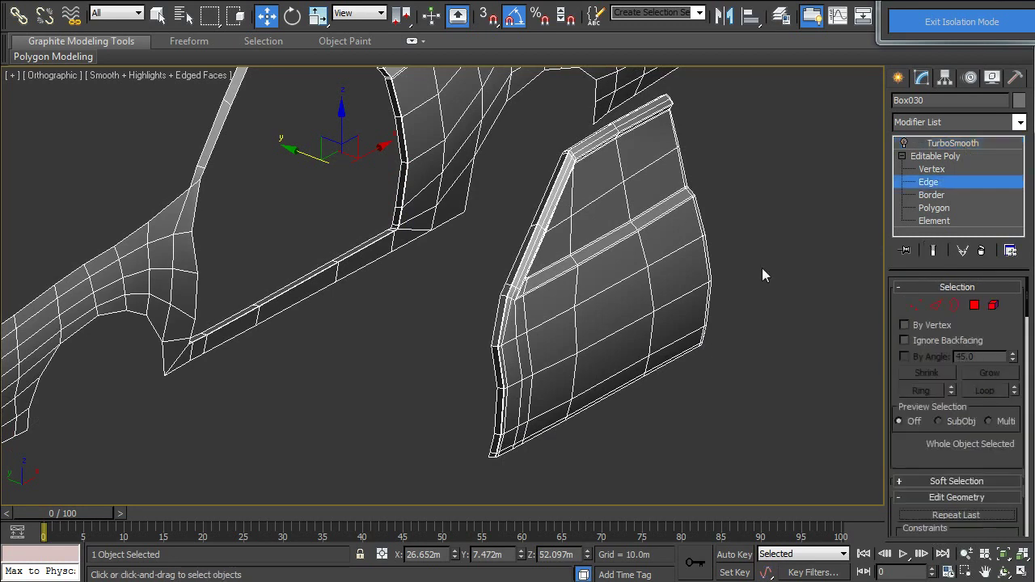
click(705, 332)
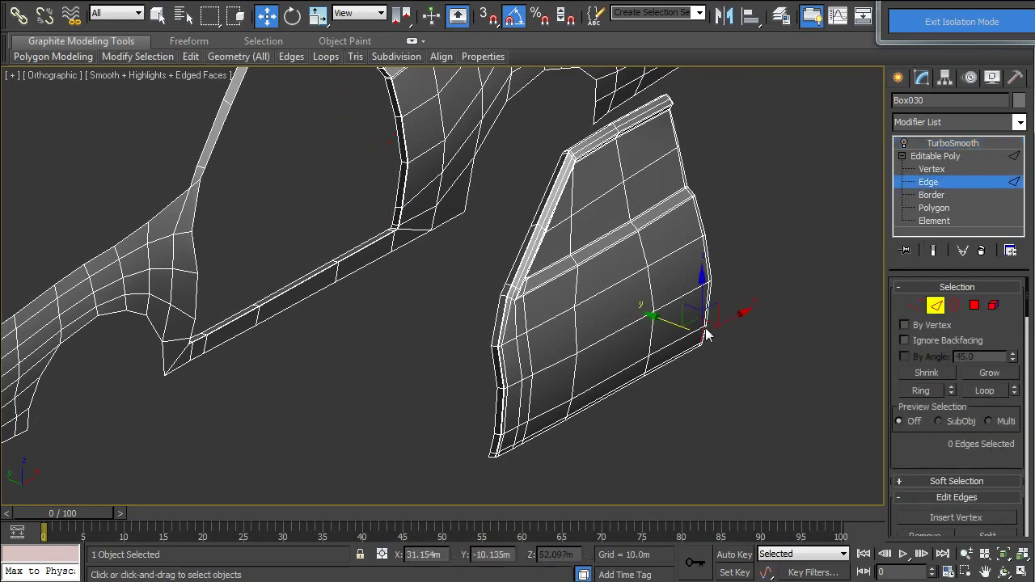
click(1004, 572)
mouse_move(527, 265)
mouse_down()
mouse_move(366, 242)
mouse_move(382, 163)
mouse_up()
drag(502, 280, 486, 283)
scroll(486, 283, up, 5)
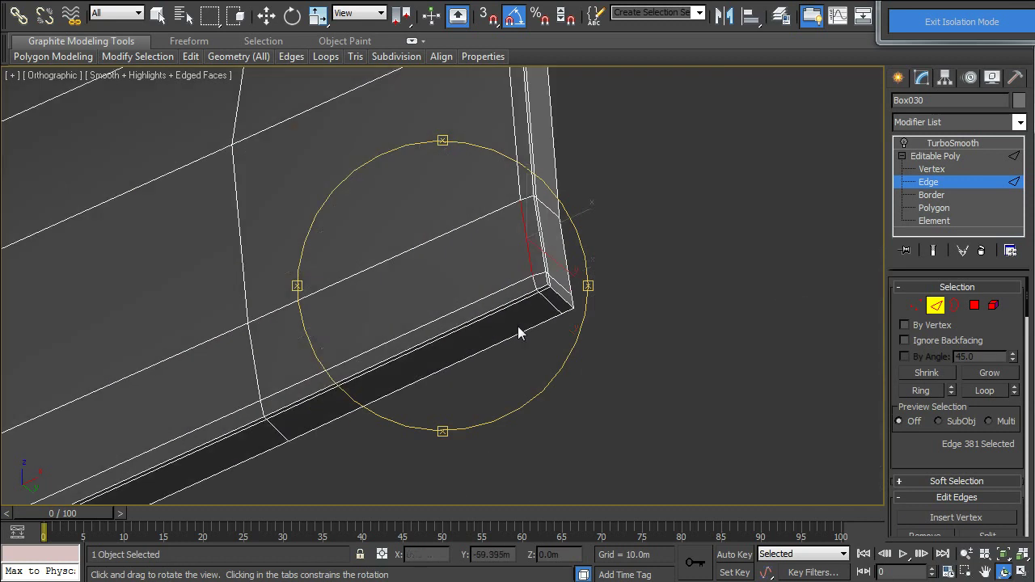
middle_drag(520, 330, 408, 287)
key(w)
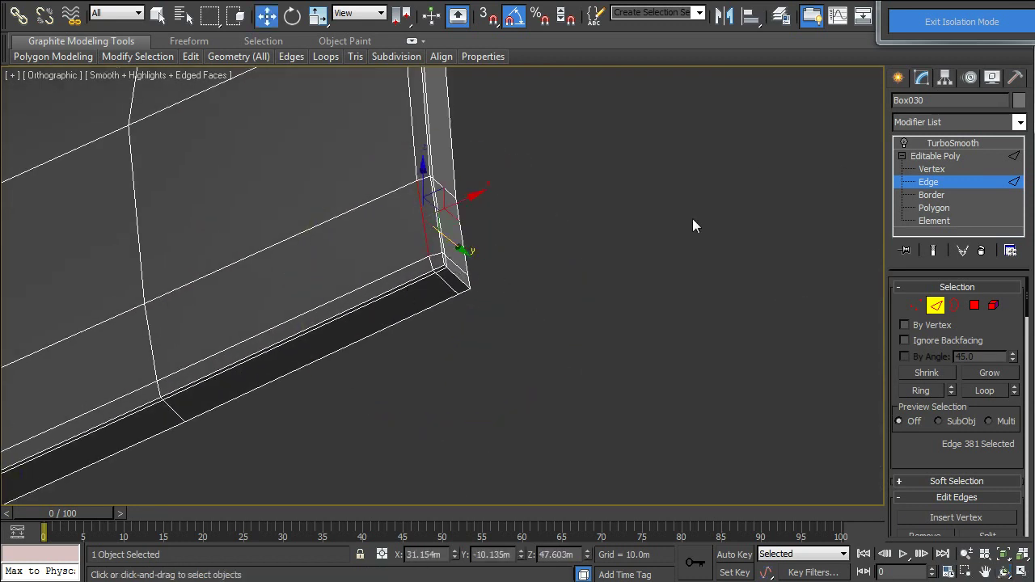
Clear the selection and compare the door corner with and without TurboSmooth
click(696, 218)
click(906, 144)
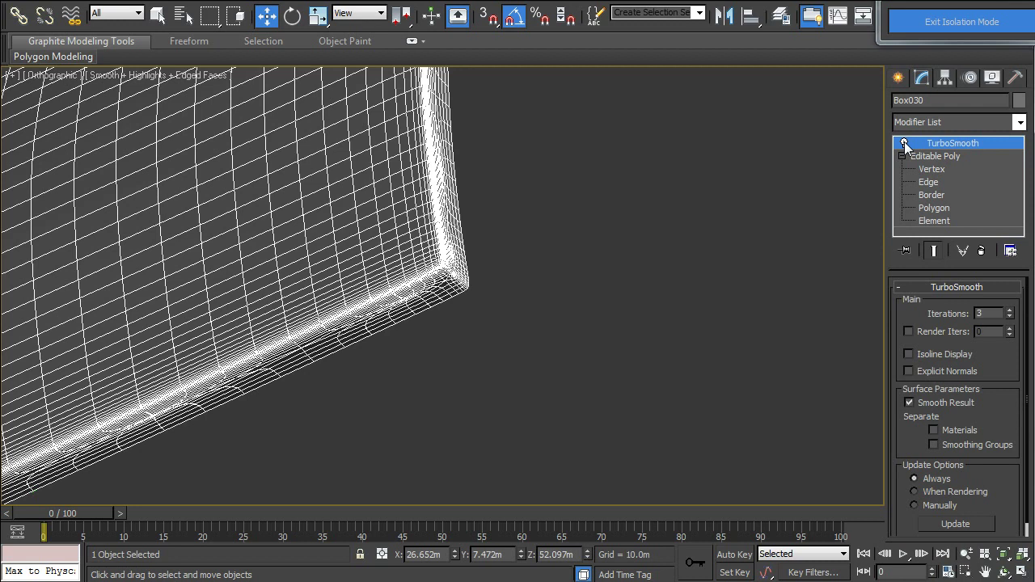
click(905, 144)
click(905, 144)
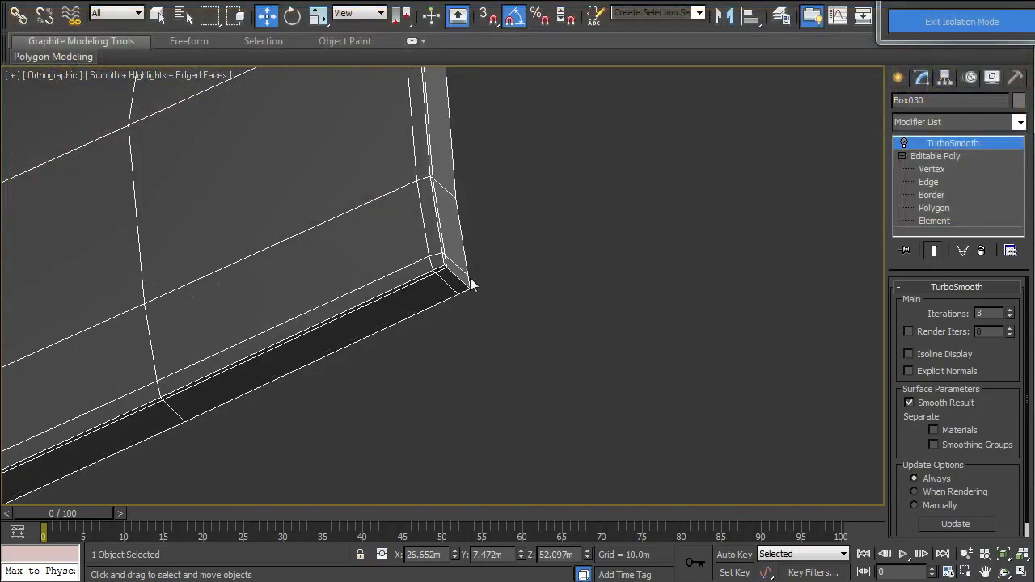
Undo the door move to put it back in the body and enable TurboSmooth
scroll(492, 324, down, 4)
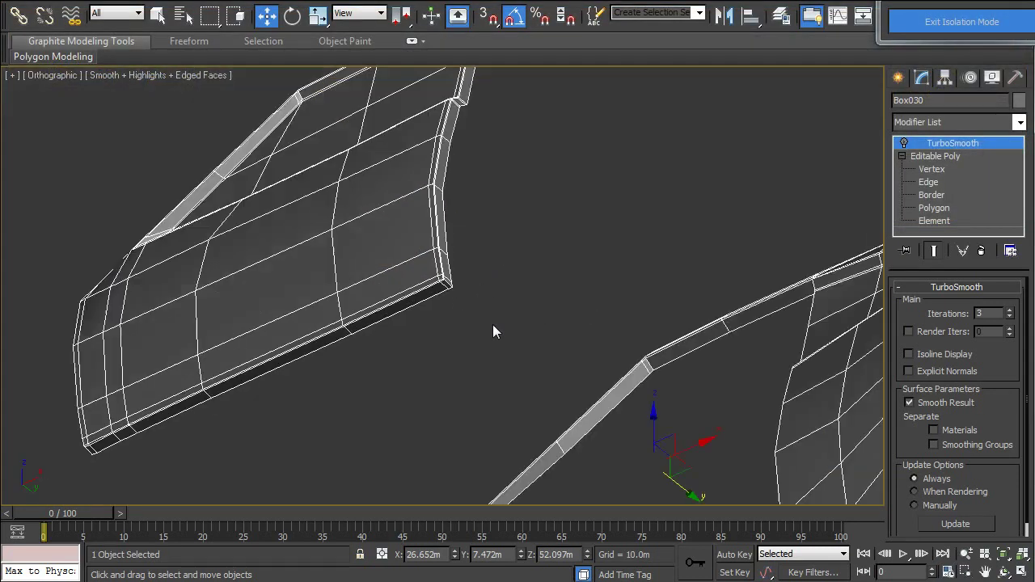
scroll(493, 324, down, 3)
scroll(493, 324, up, 2)
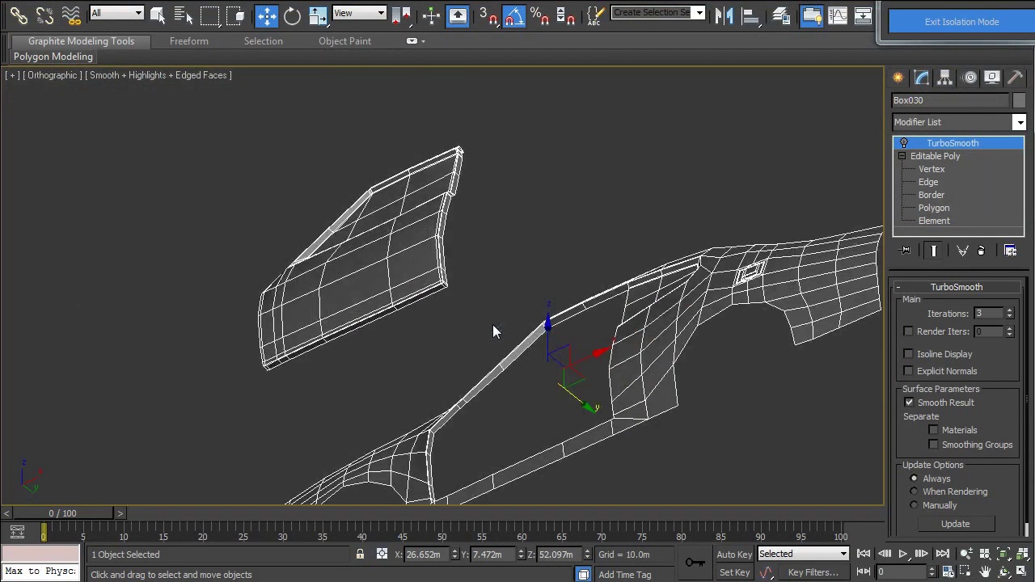
key(ctrl+z)
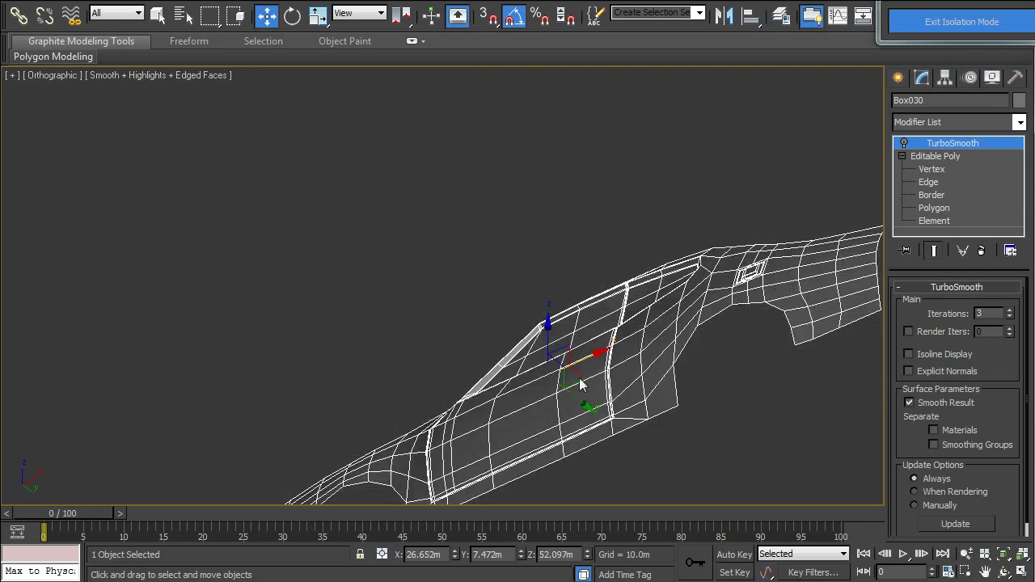
click(1004, 572)
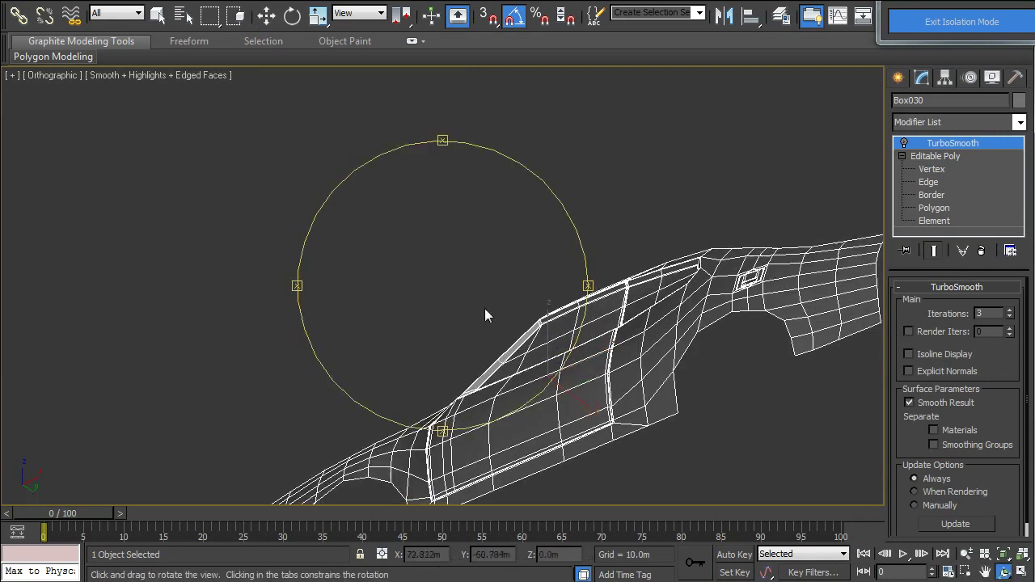
mouse_move(484, 308)
mouse_down()
mouse_move(602, 372)
mouse_move(516, 279)
mouse_up()
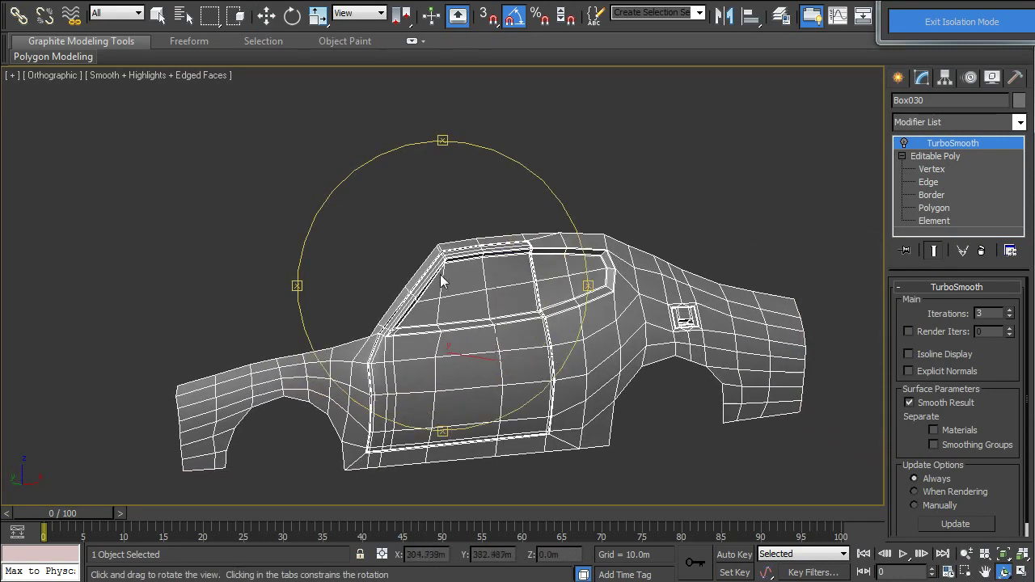
click(905, 143)
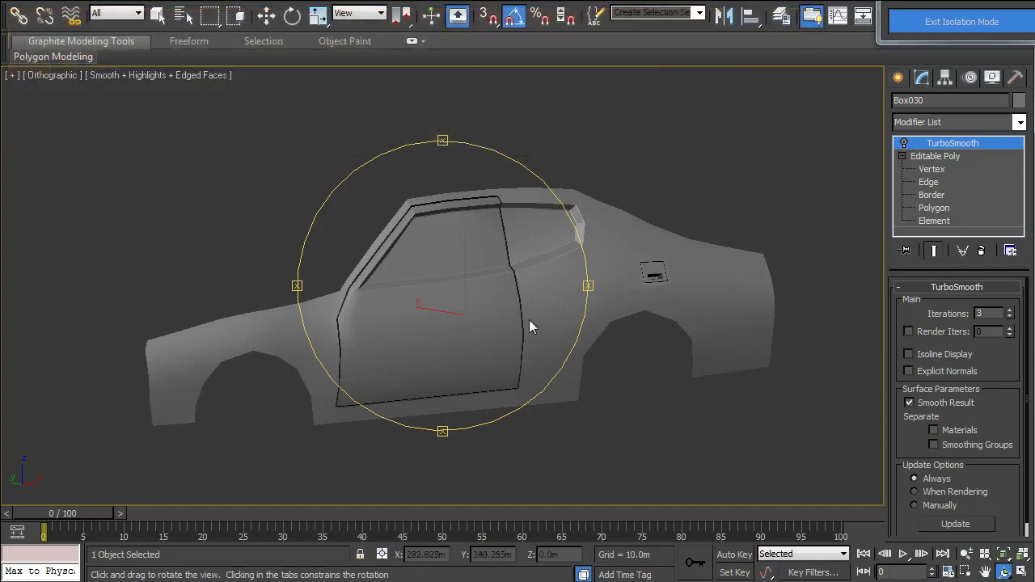
Orbit along the smoothed car side and zoom in on the fuel lid
mouse_move(529, 320)
mouse_down()
mouse_move(429, 323)
mouse_move(475, 315)
mouse_move(517, 329)
mouse_up()
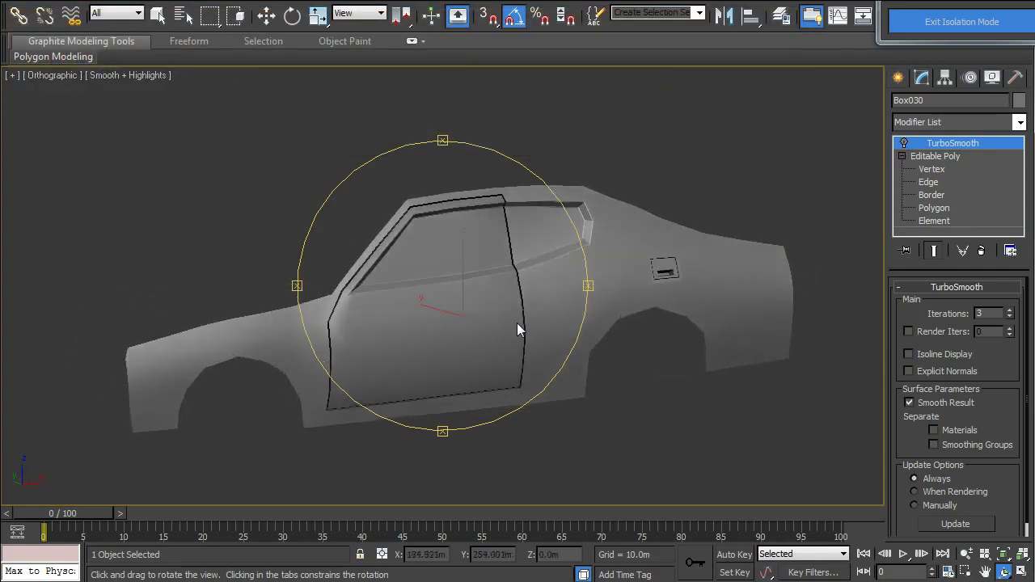
mouse_move(793, 182)
mouse_down()
mouse_move(462, 303)
mouse_move(393, 306)
mouse_move(435, 340)
mouse_move(508, 317)
mouse_move(490, 302)
mouse_move(408, 398)
mouse_up()
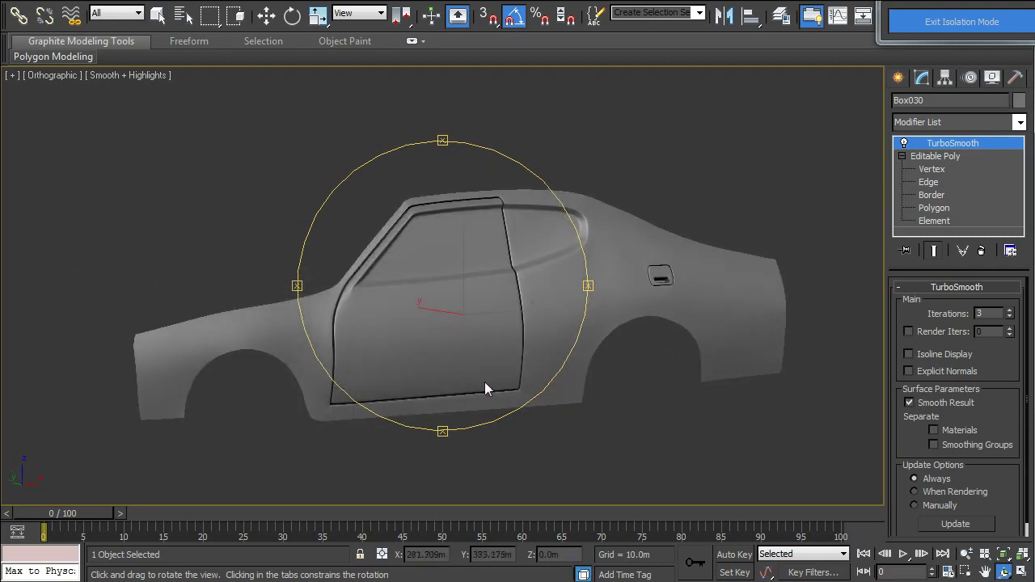
drag(502, 348, 497, 364)
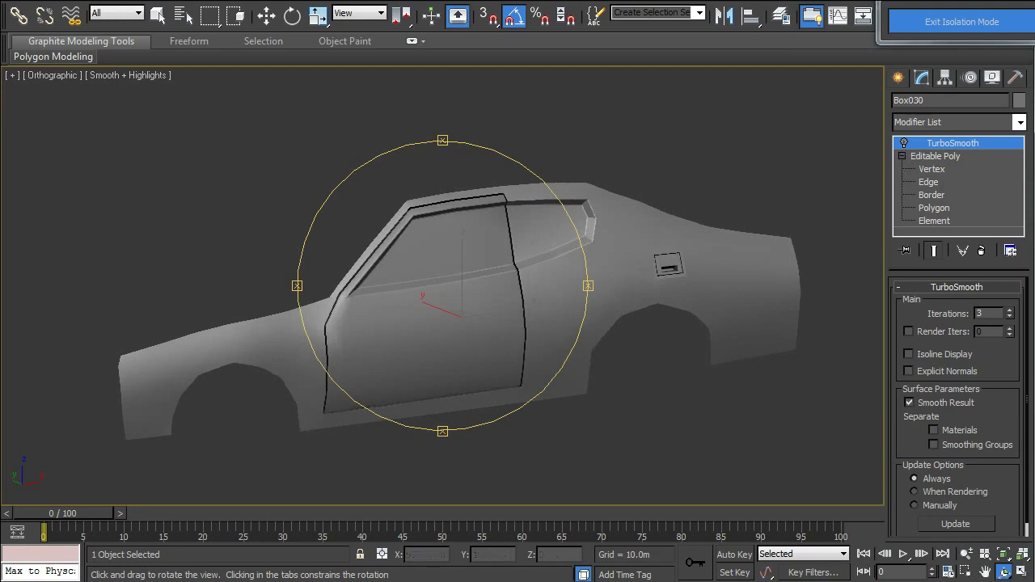
mouse_move(622, 282)
middle_down()
mouse_move(514, 298)
mouse_move(458, 292)
middle_up()
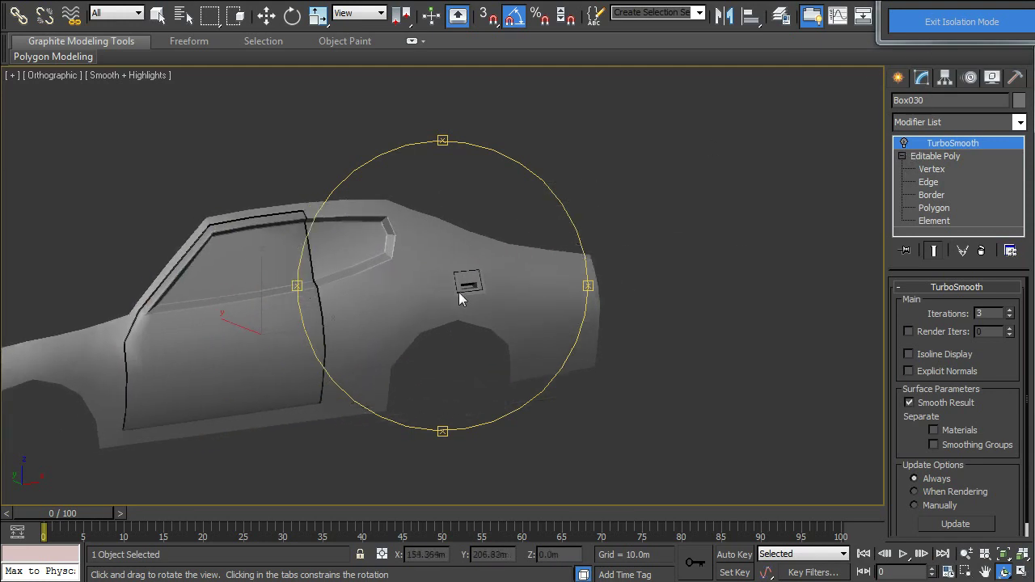
scroll(482, 289, up, 5)
mouse_move(482, 290)
mouse_down()
mouse_move(543, 294)
mouse_move(457, 303)
mouse_move(522, 289)
mouse_up()
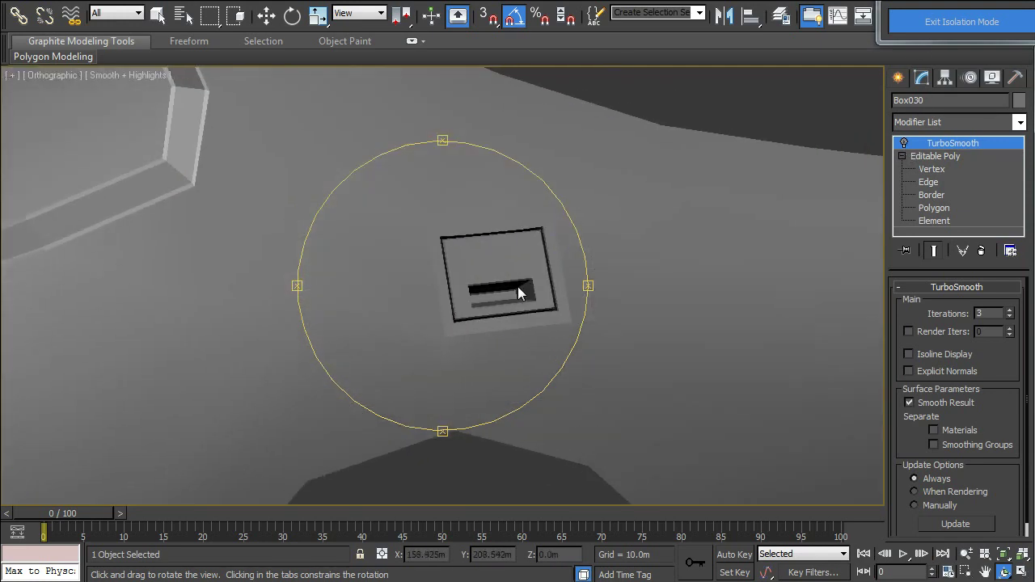
Select the fuel lid element and orbit in close with edged-faces shading on
click(934, 221)
key(w)
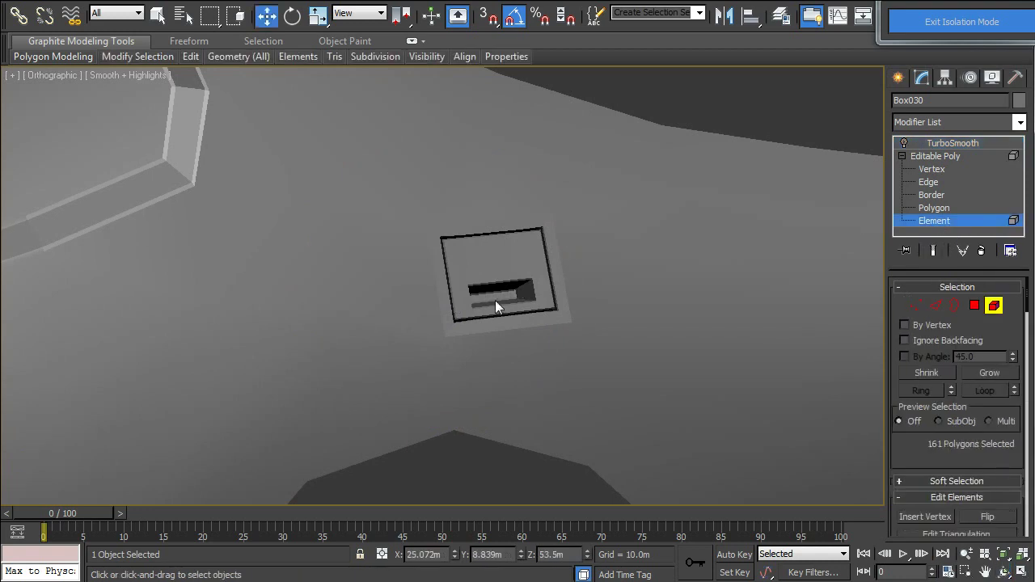
click(497, 301)
key(ctrl+r)
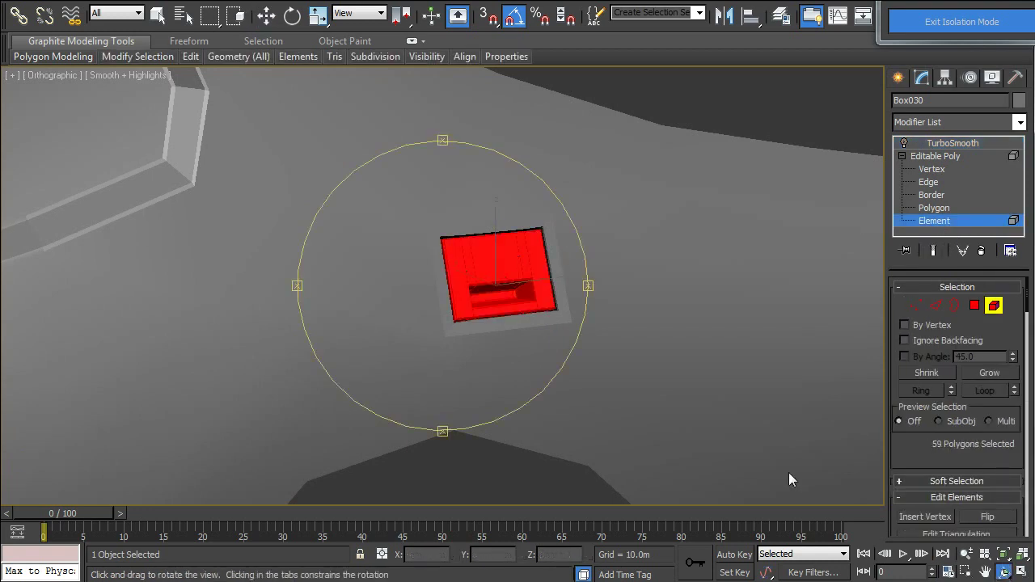
drag(510, 355, 521, 353)
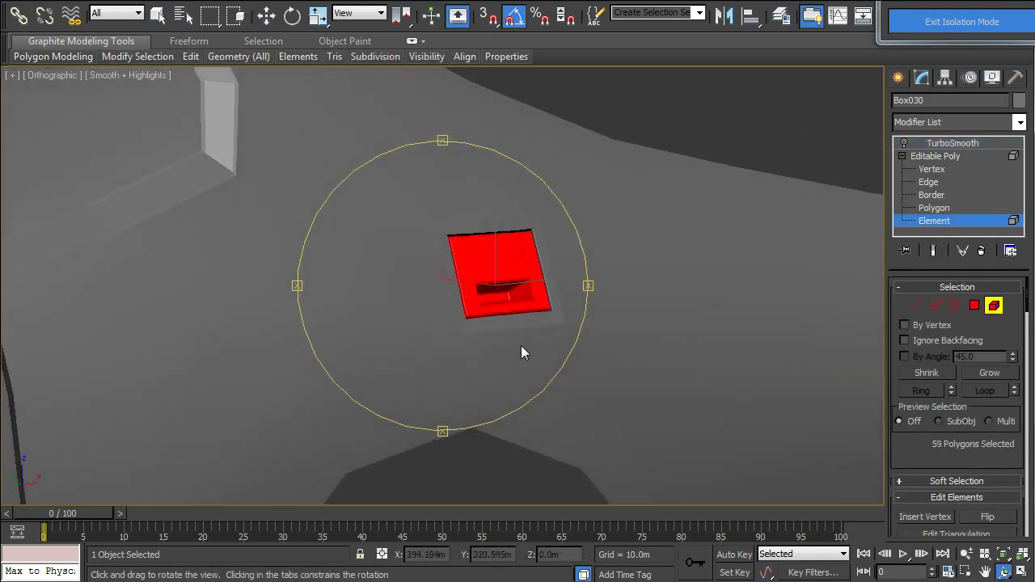
key(F4)
scroll(521, 346, up, 3)
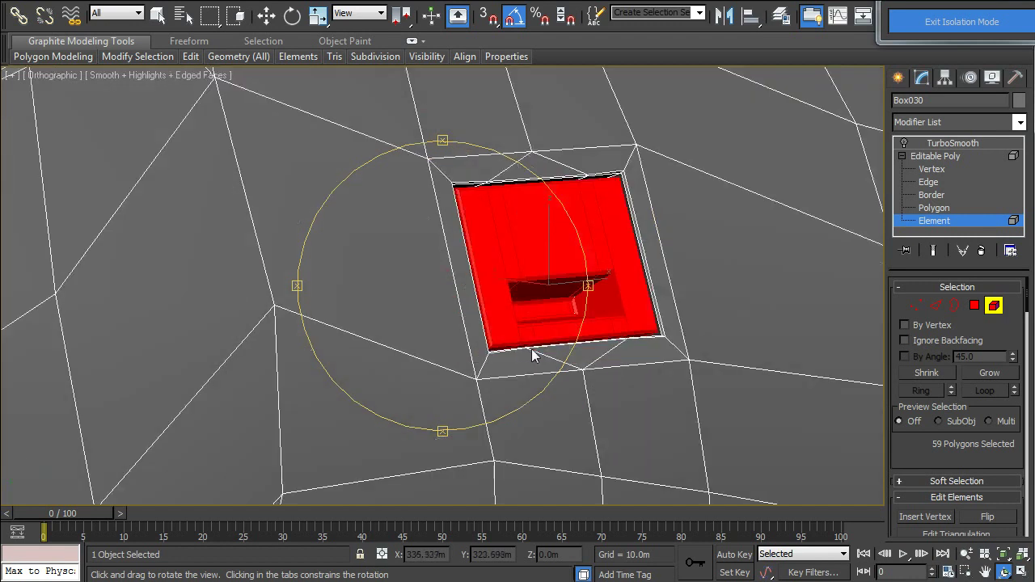
scroll(531, 354, up, 3)
drag(526, 358, 479, 365)
key(w)
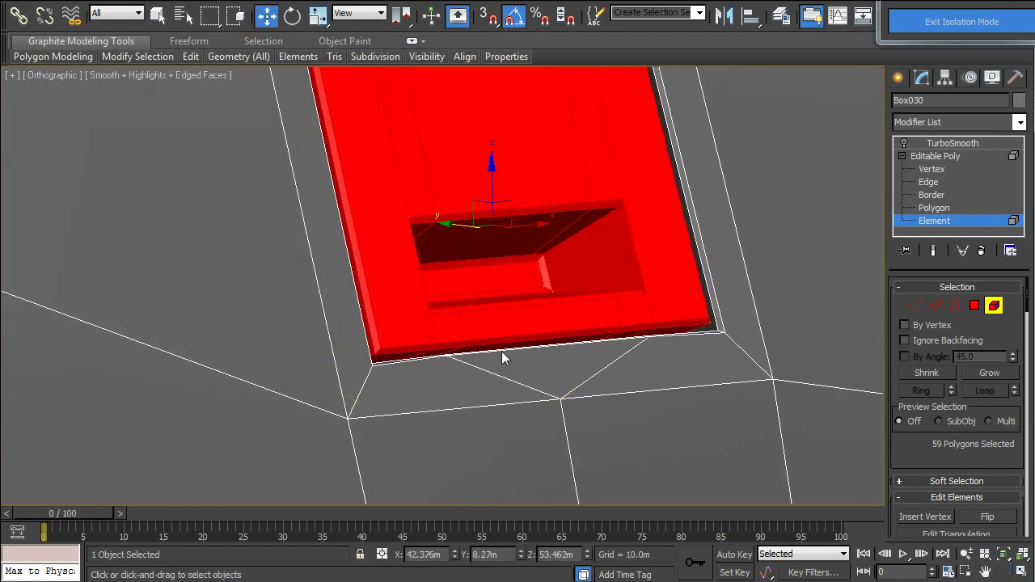
Select three edges below the fuel lid recess at Edge level
click(936, 157)
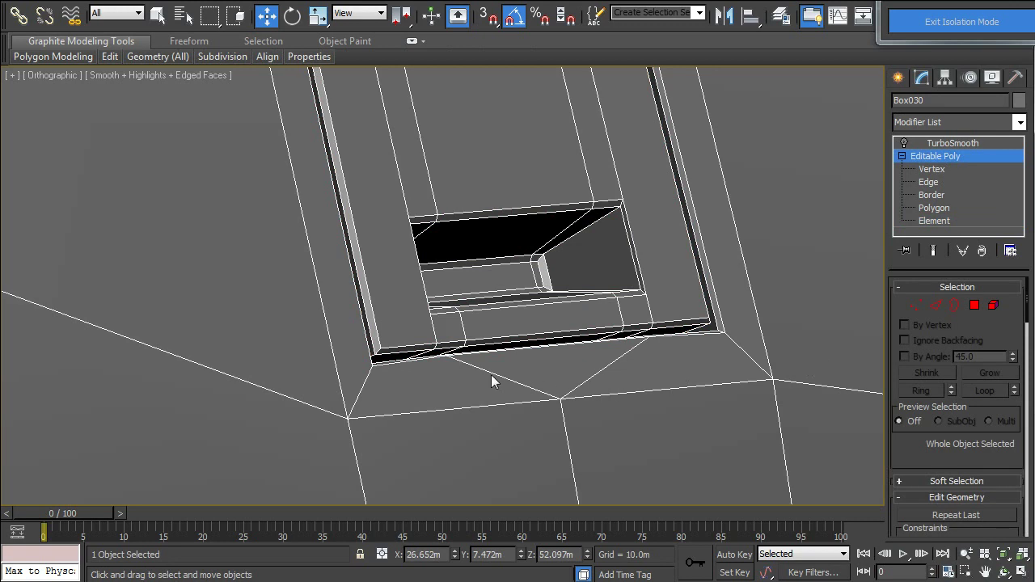
click(939, 183)
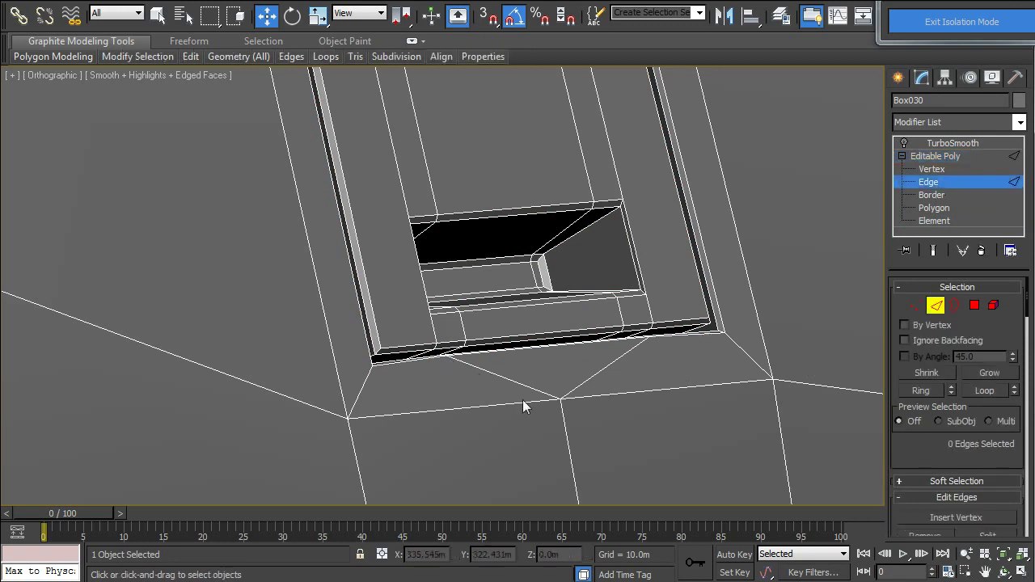
click(464, 367)
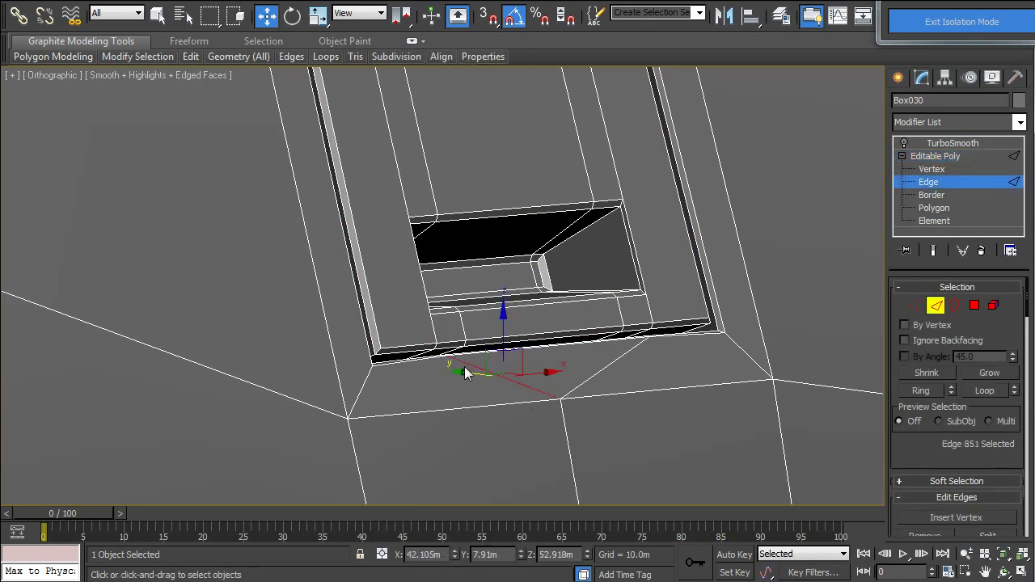
ctrl+click(607, 375)
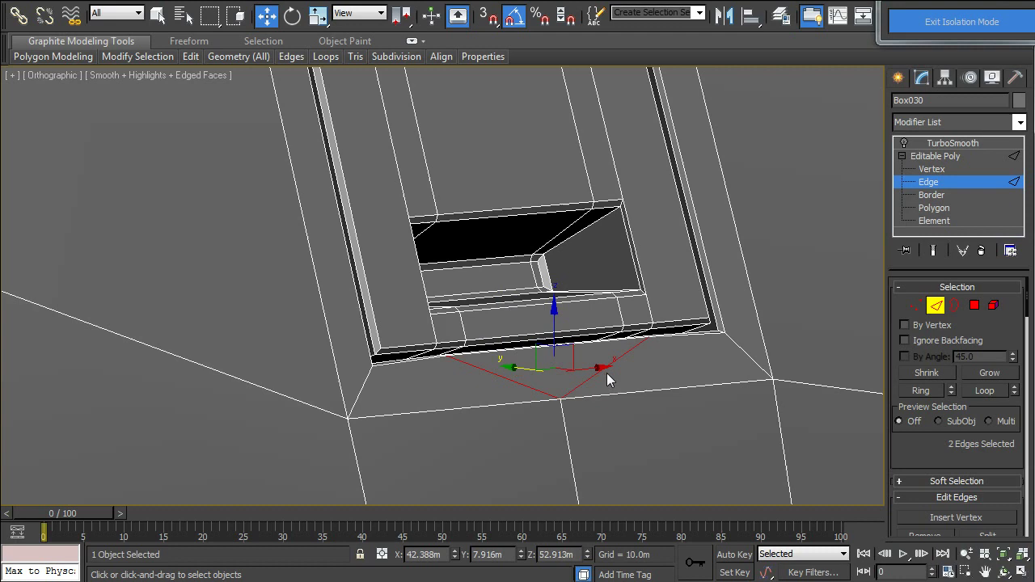
ctrl+click(652, 318)
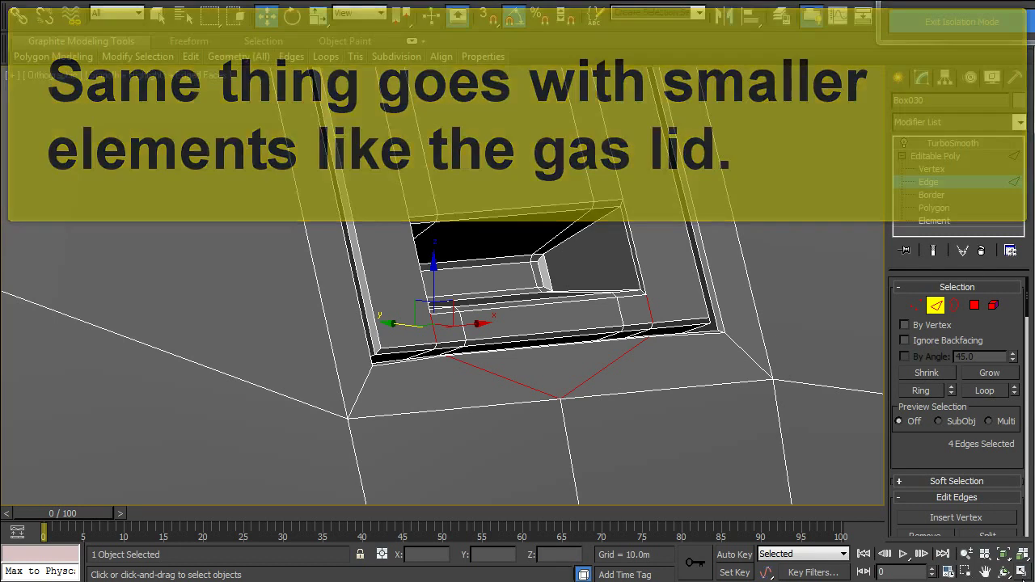
Orbit to the recess and compare it with TurboSmooth off and back on
key(ctrl+r)
mouse_move(647, 439)
mouse_down()
mouse_move(534, 357)
mouse_move(478, 372)
mouse_move(501, 393)
mouse_move(491, 375)
mouse_up()
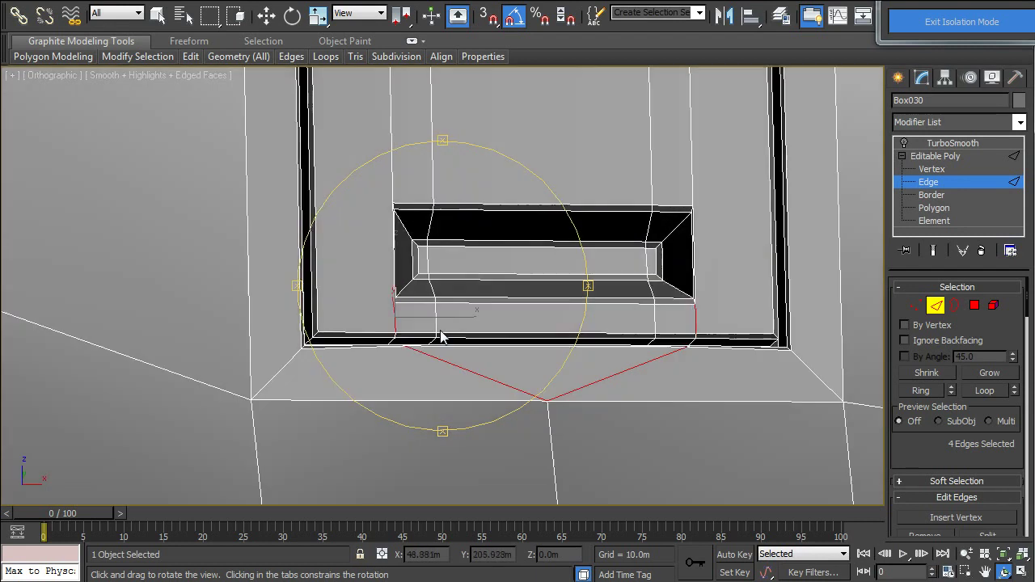
mouse_move(441, 339)
mouse_down()
mouse_move(465, 318)
mouse_move(479, 335)
mouse_up()
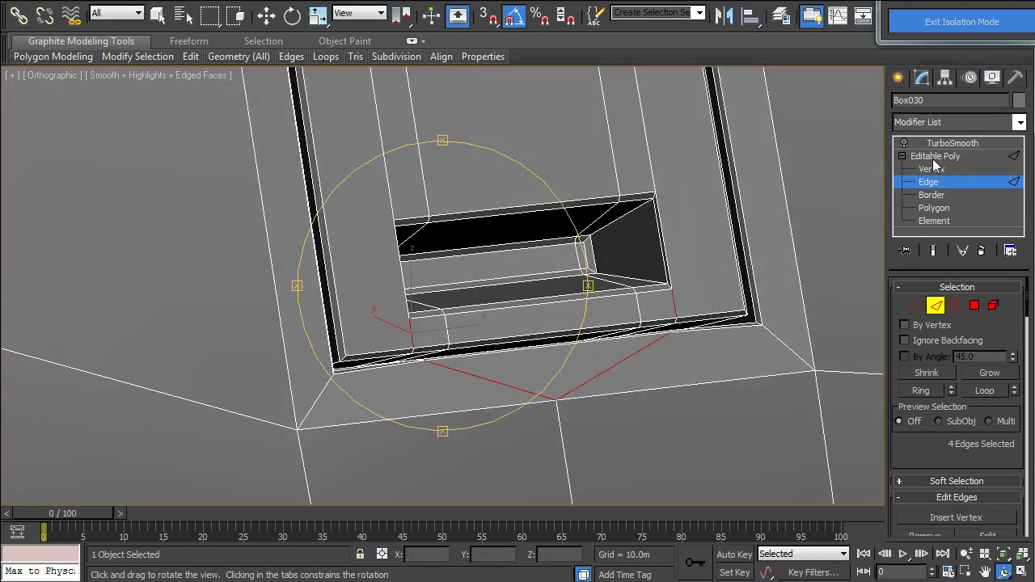
click(951, 143)
click(905, 143)
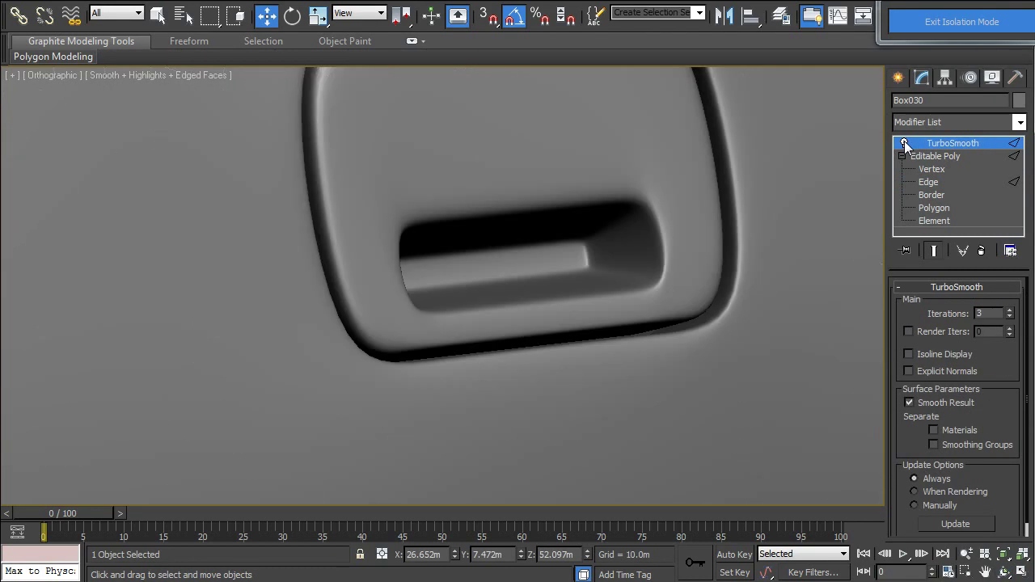
click(906, 143)
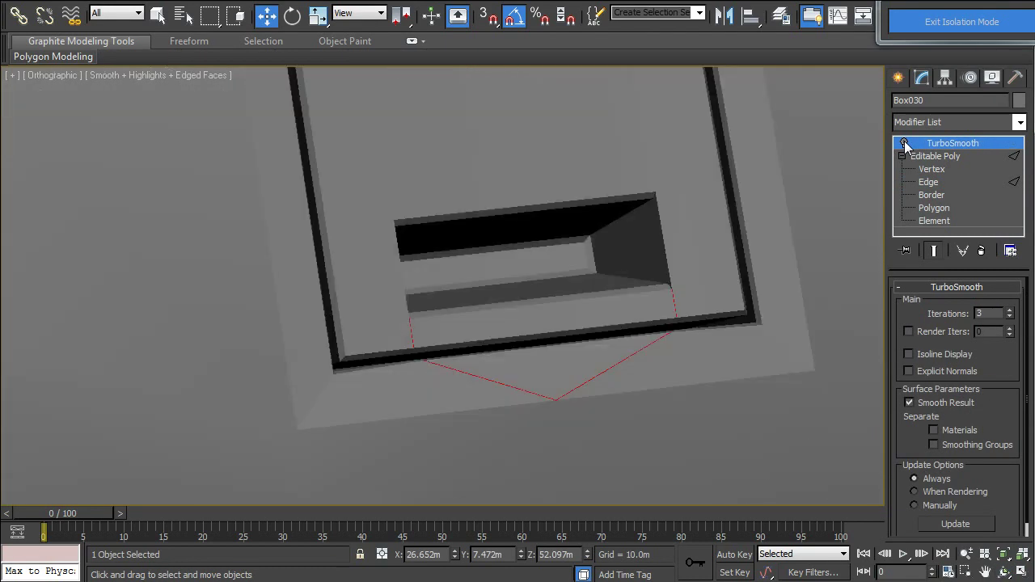
click(905, 143)
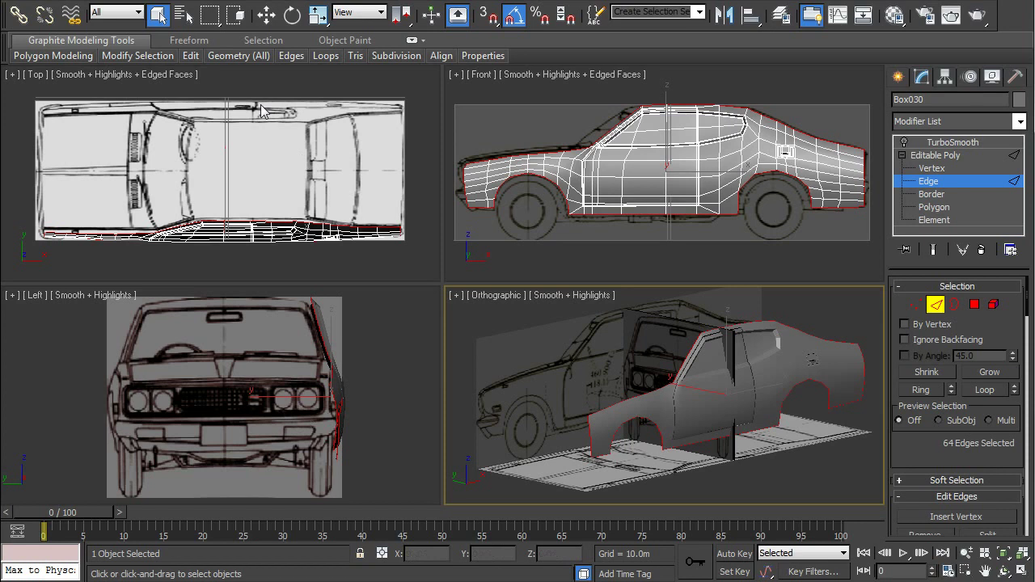
Shift-drag the selected edges in the Left view to clone a new side panel
click(266, 15)
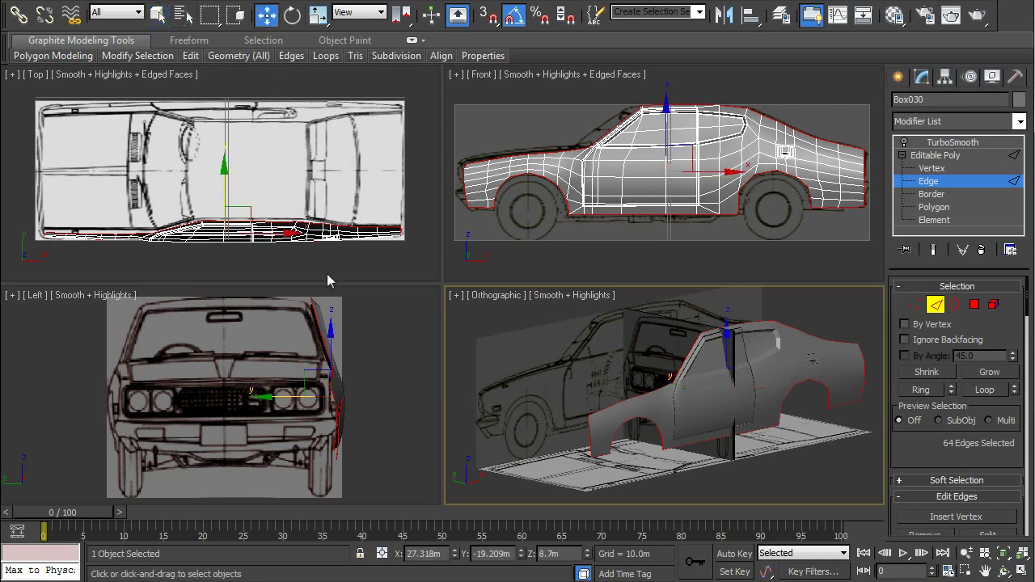
mouse_move(274, 402)
shift+mouse_down()
mouse_move(304, 398)
mouse_move(283, 393)
shift+mouse_up()
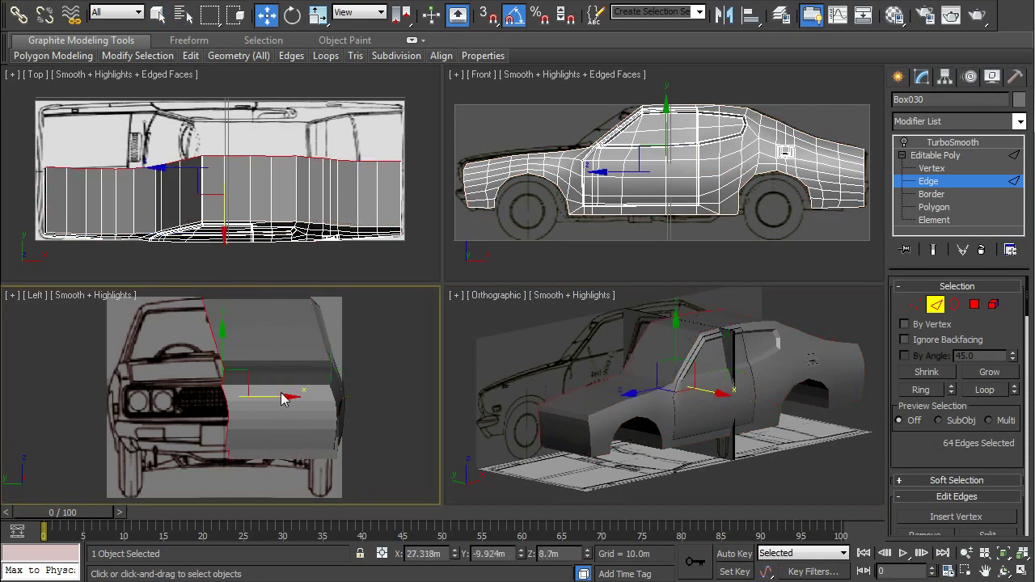
scroll(895, 442, down, 3)
scroll(895, 441, down, 2)
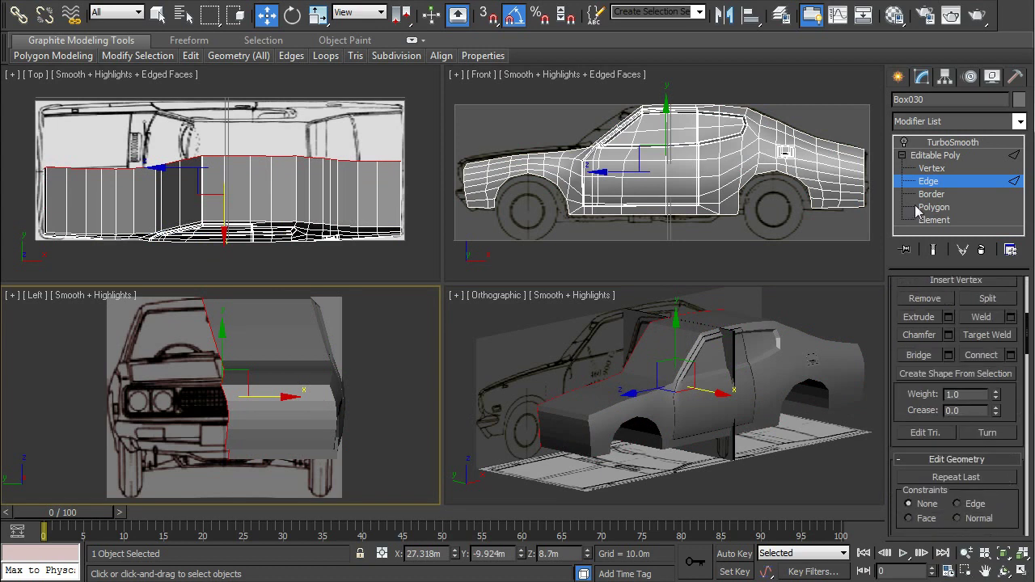
scroll(894, 441, down, 3)
scroll(895, 441, down, 3)
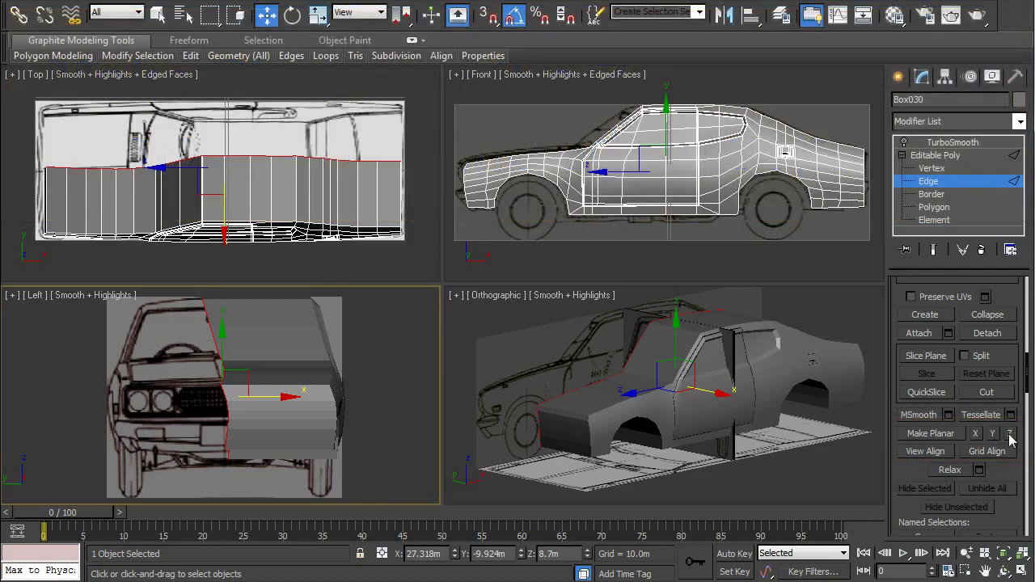
Flatten the edge loop with Make Planar on Z, nudge it, and select a horizontal edge
click(1010, 434)
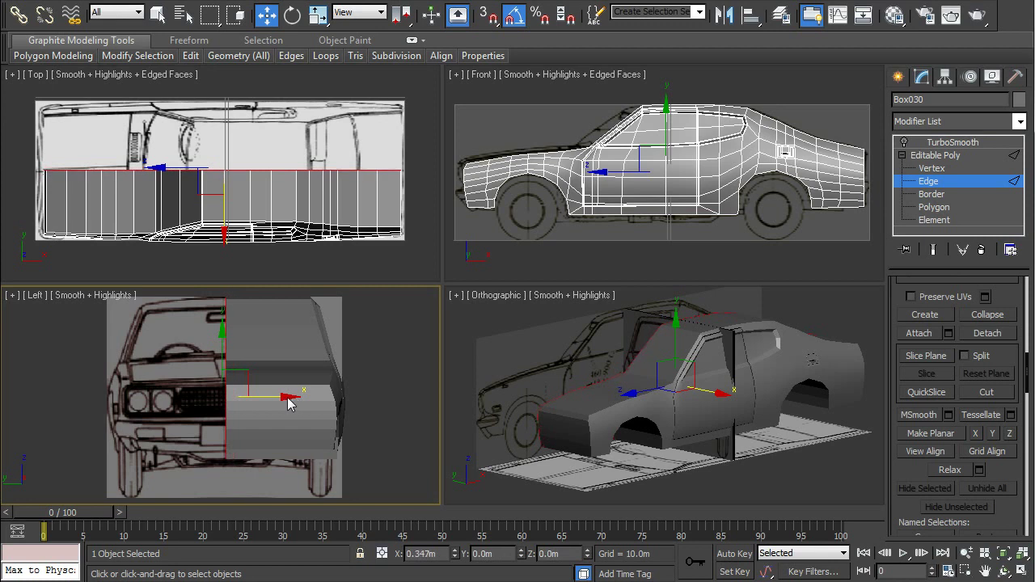
drag(285, 405, 285, 404)
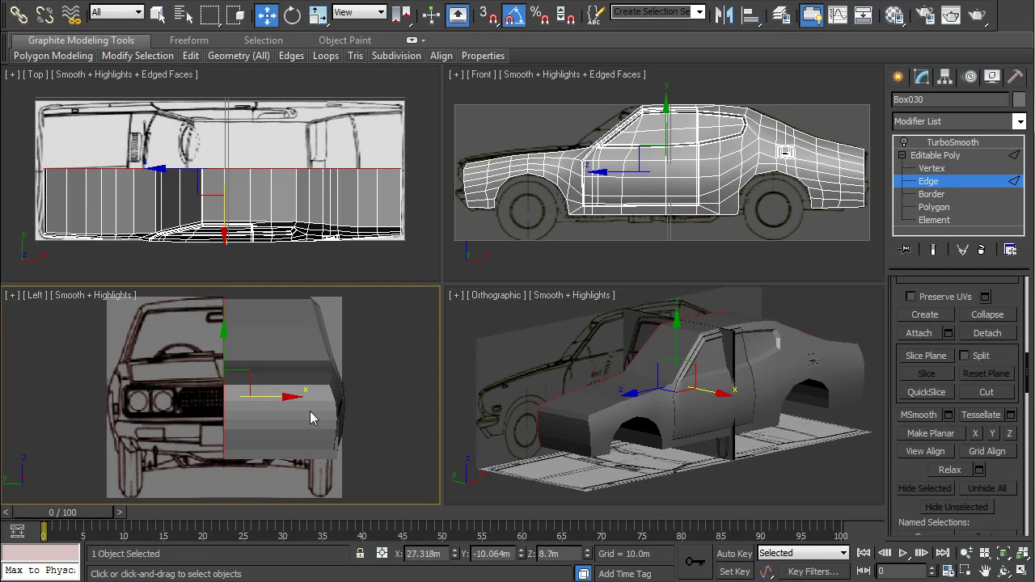
key(F3)
key(F4)
click(287, 387)
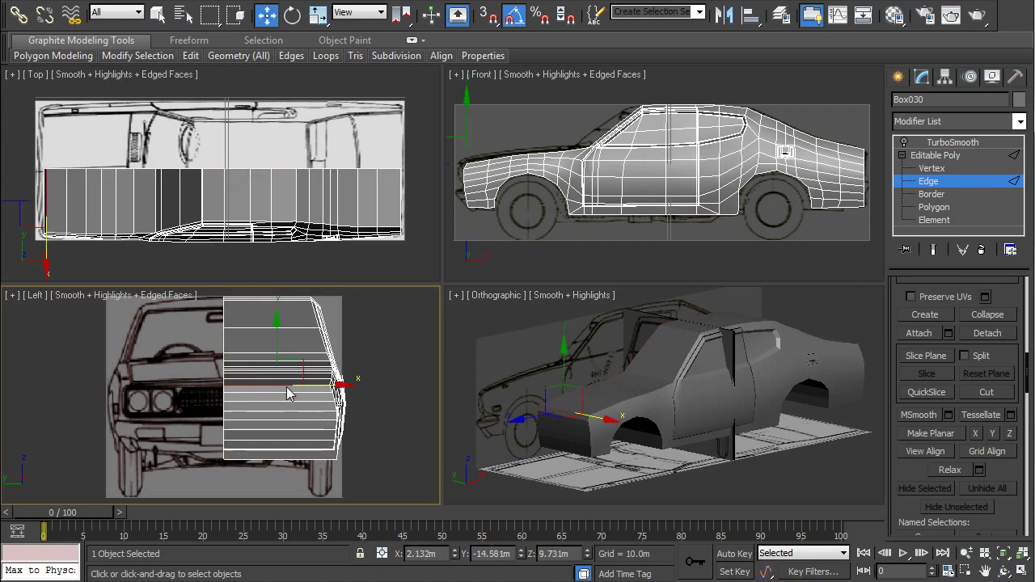
Extend the edge selection to the ring of parallel edges across the front panel
scroll(894, 292, up, 5)
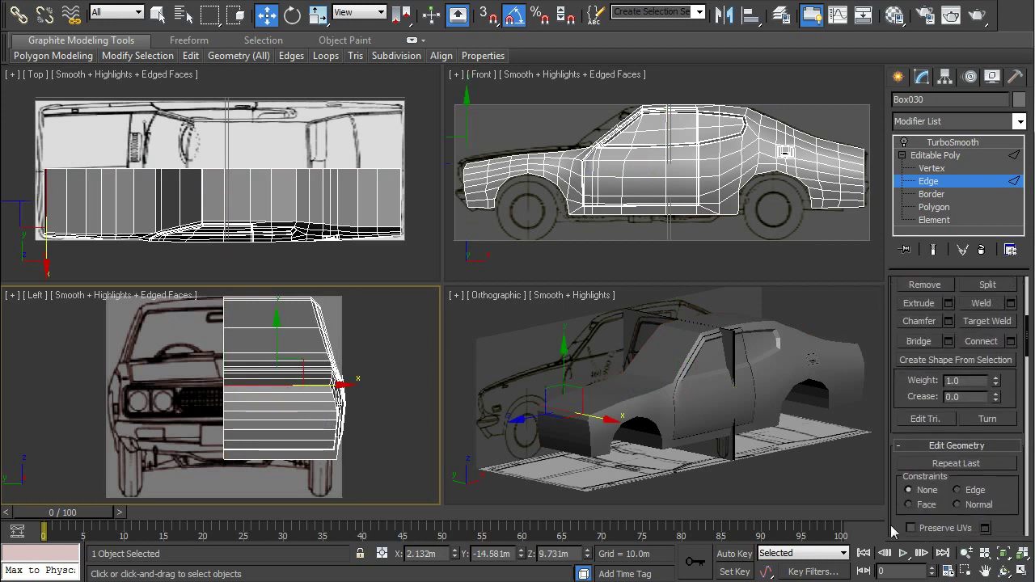
scroll(894, 291, up, 3)
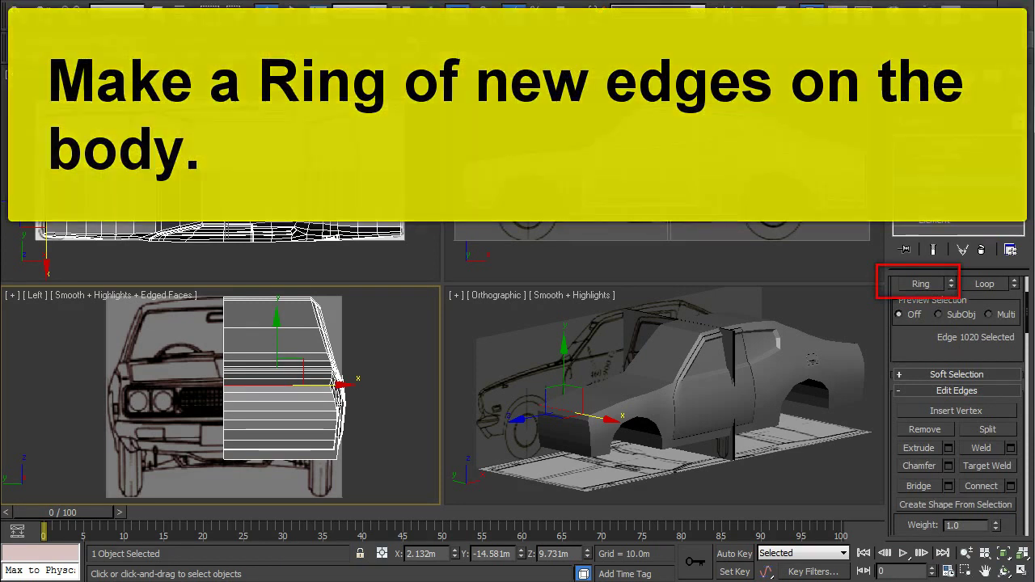
scroll(958, 404, up, 2)
scroll(958, 404, up, 2)
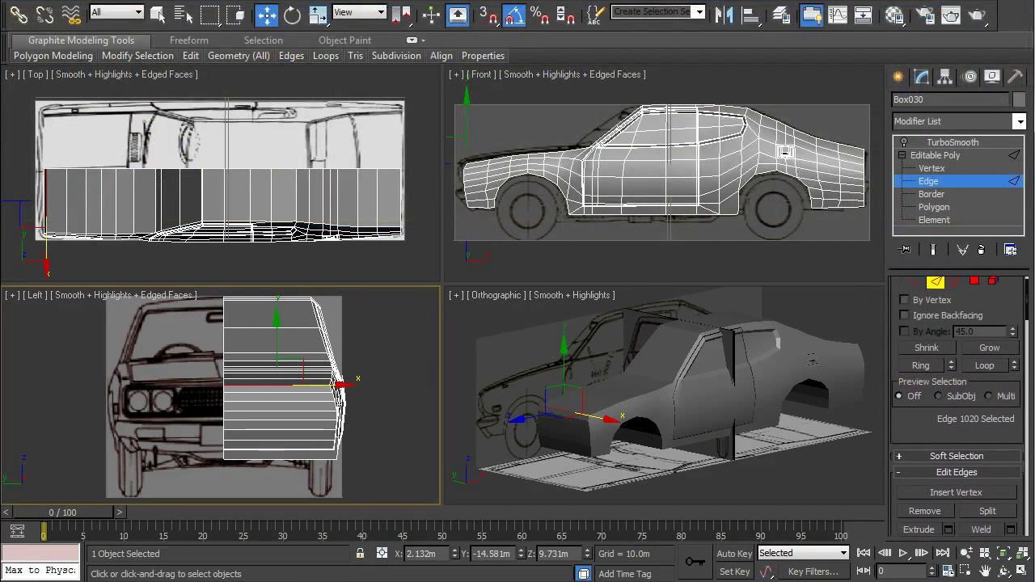
click(924, 368)
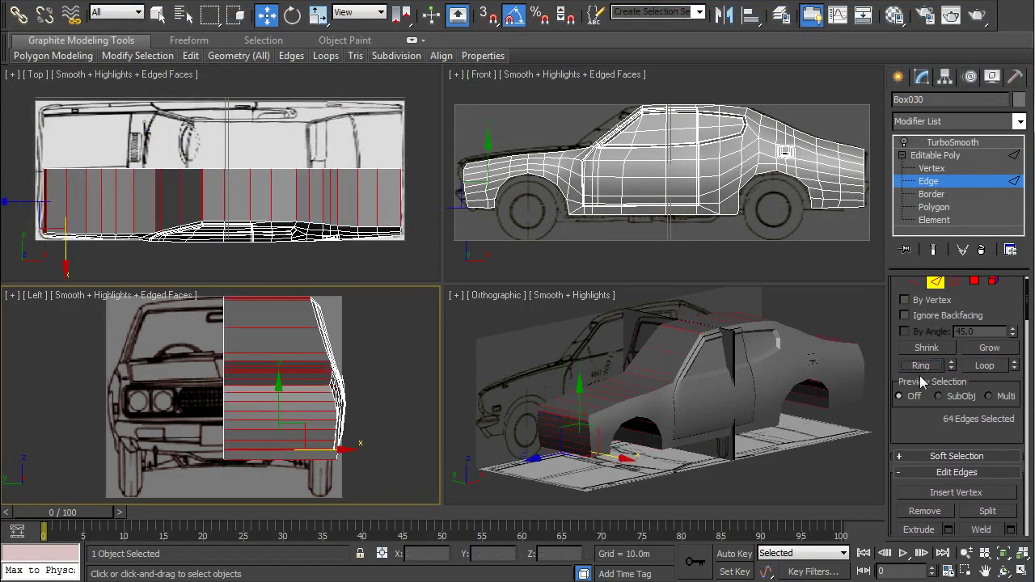
Connect the ring with 2 segments and pinch 0, adding two evenly spaced edge loops
click(787, 458)
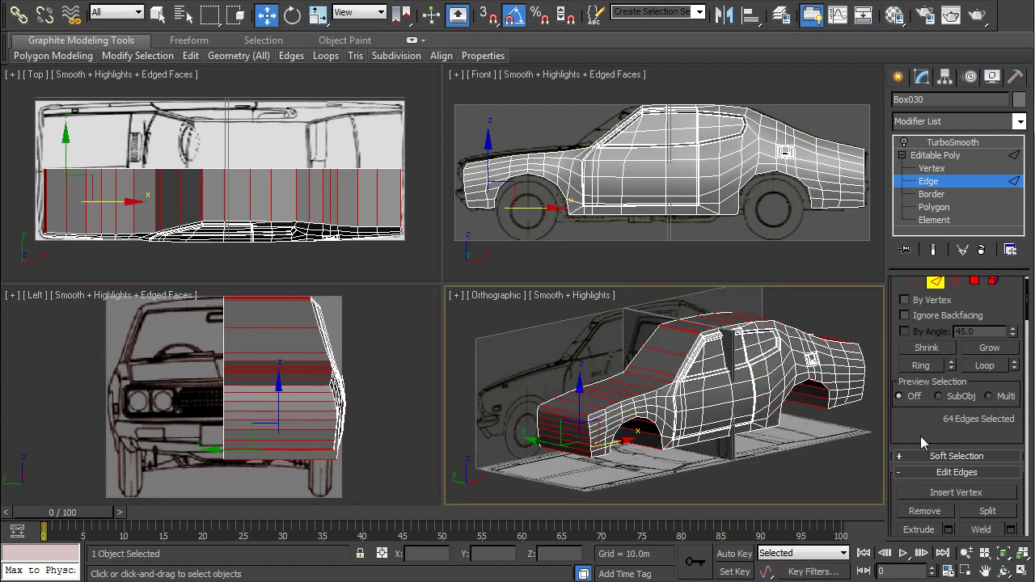
drag(920, 436, 931, 301)
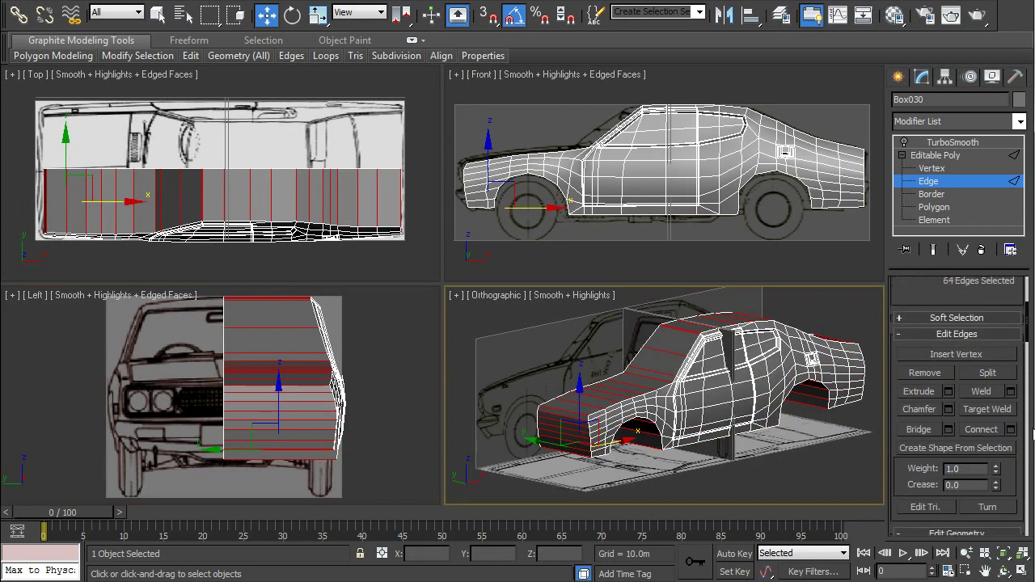
click(1012, 431)
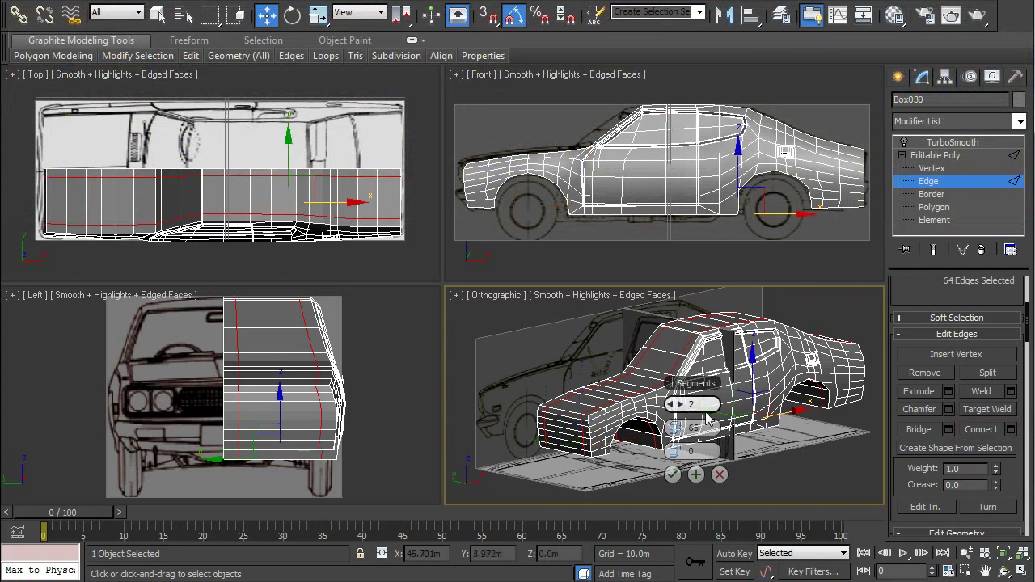
drag(684, 437, 686, 461)
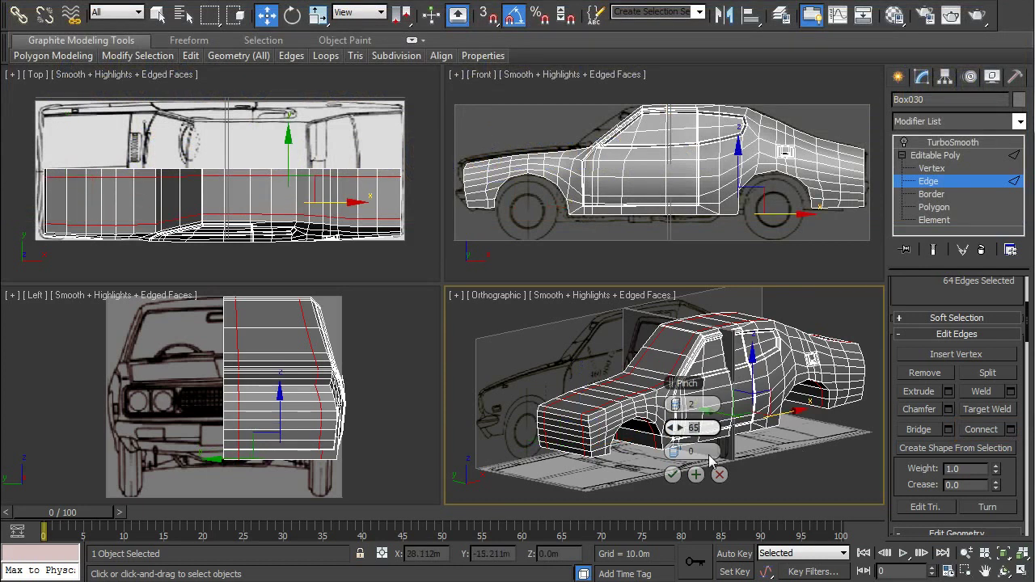
click(673, 475)
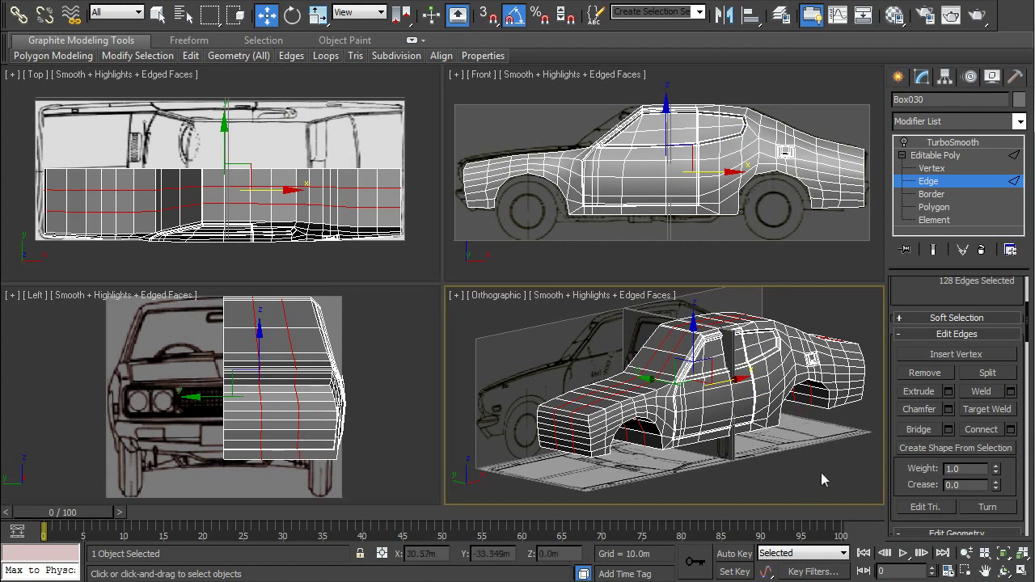
click(1020, 570)
click(1003, 571)
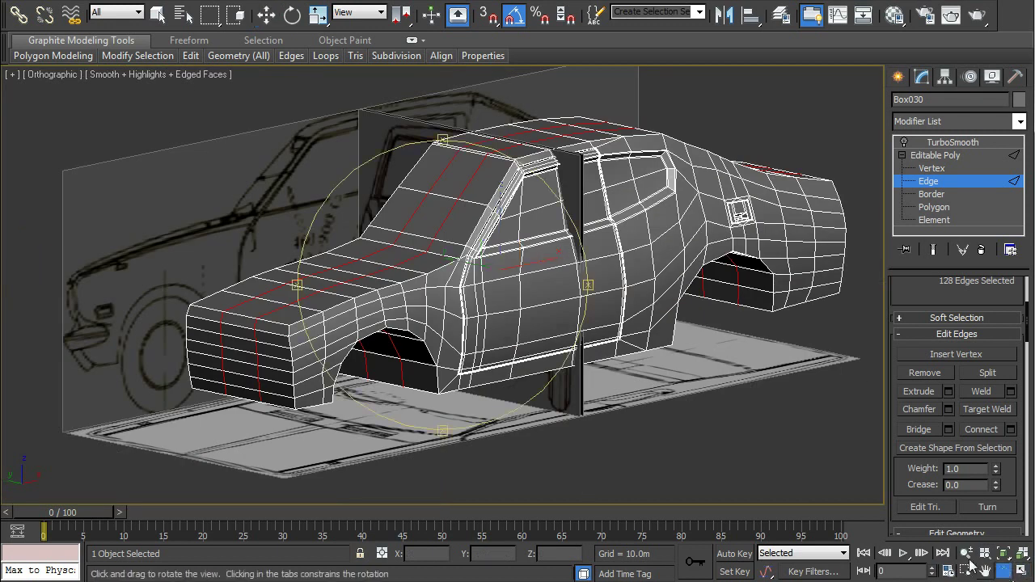
mouse_move(433, 327)
mouse_down()
mouse_move(313, 319)
mouse_move(435, 326)
mouse_up()
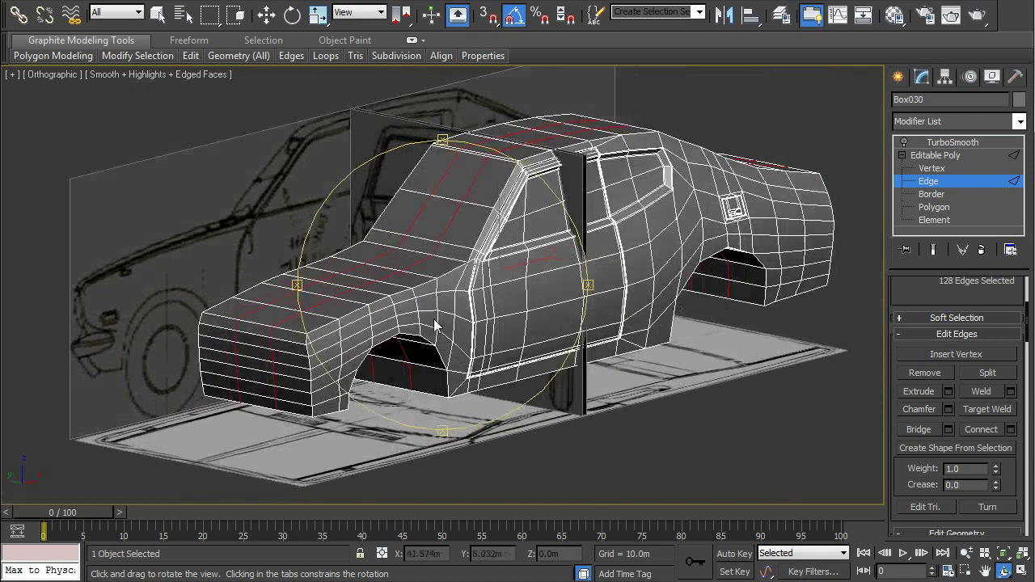
middle_drag(436, 325, 404, 324)
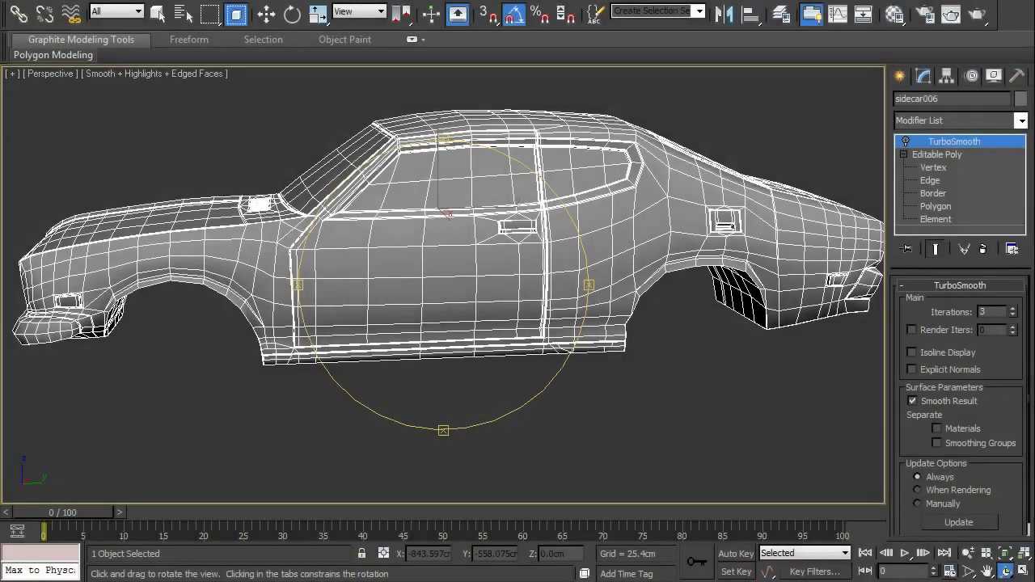
Orbit the half car body from a front three-quarter view round to a side view
drag(452, 282, 563, 280)
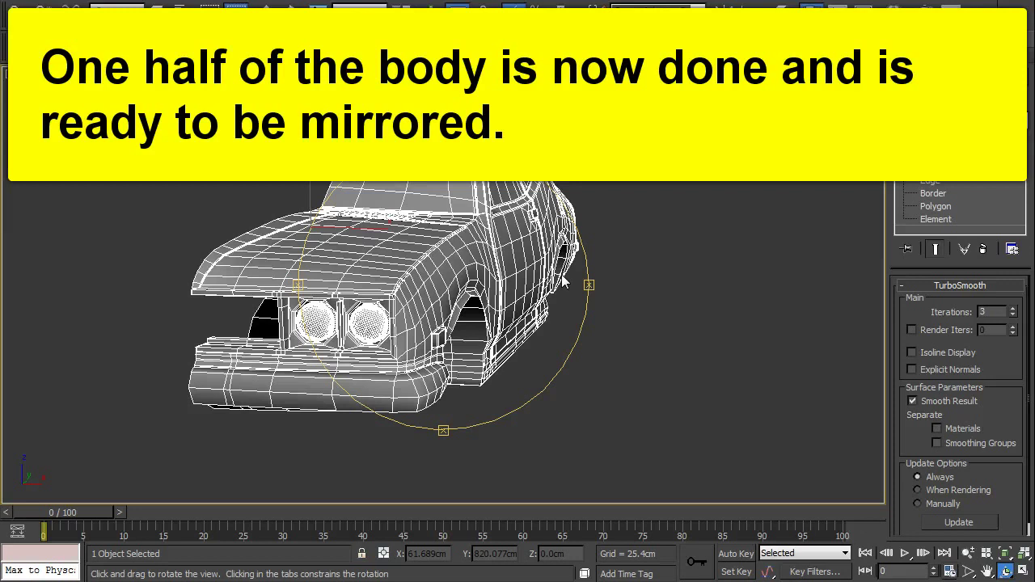
mouse_move(564, 280)
mouse_down()
mouse_move(389, 305)
mouse_move(340, 293)
mouse_up()
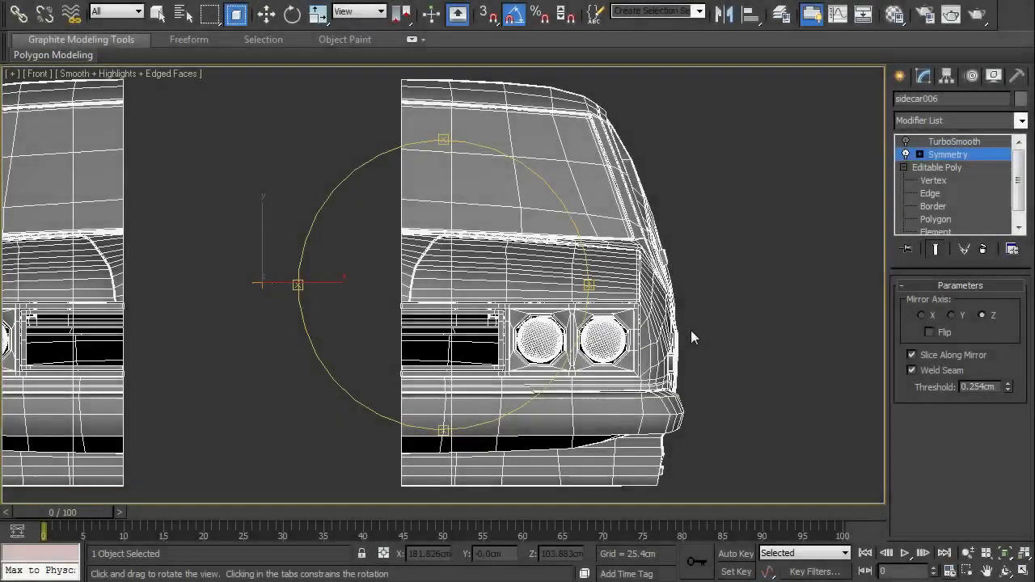
Slide the Symmetry mirror along X until both halves join, then orbit to the front
click(920, 154)
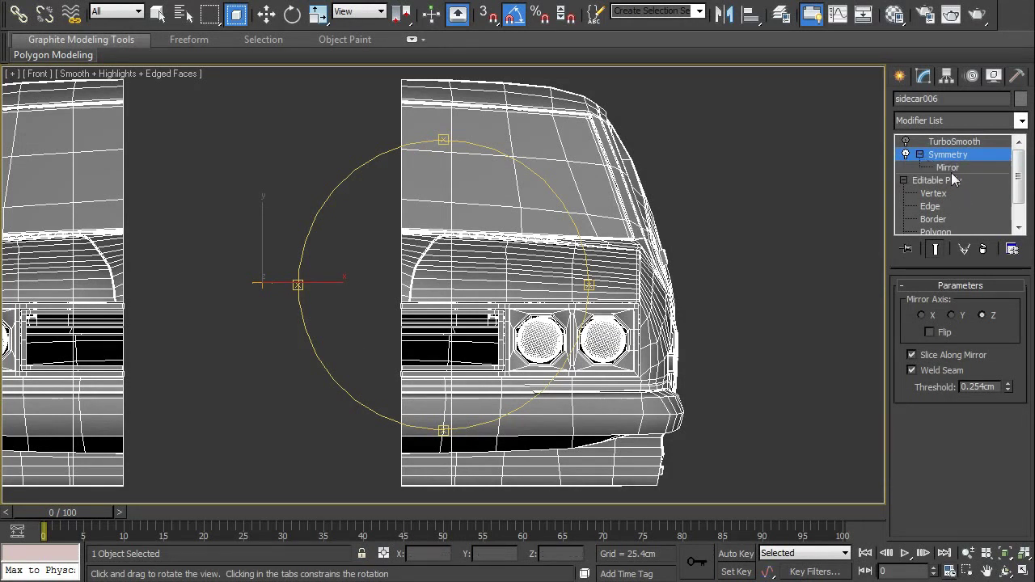
click(948, 168)
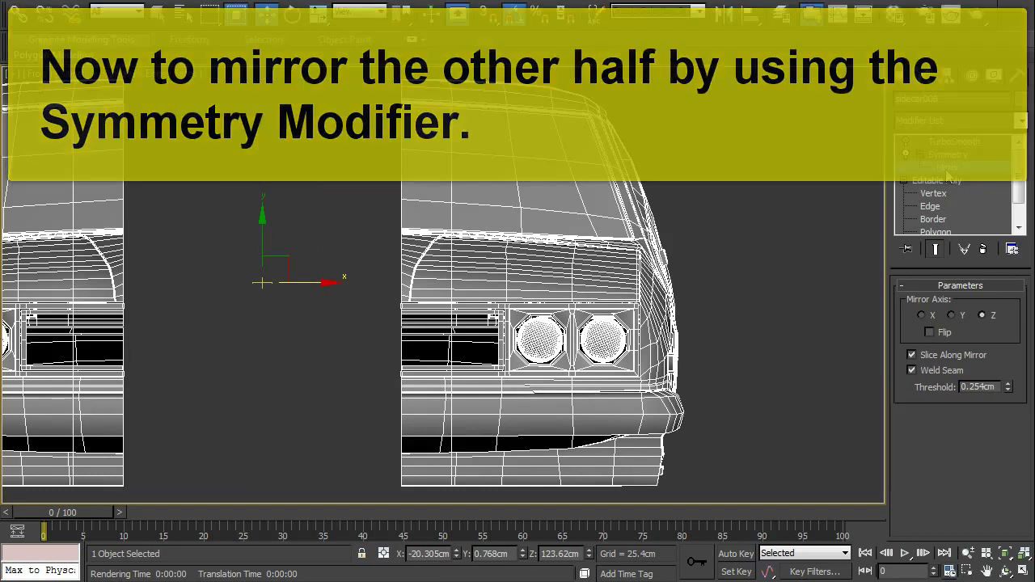
drag(322, 289, 460, 300)
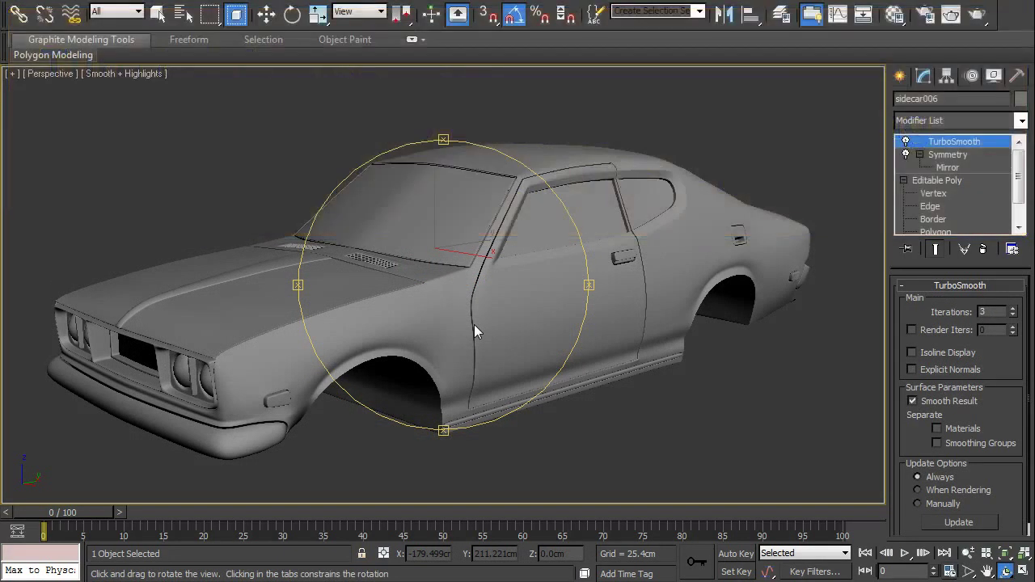
mouse_move(474, 324)
mouse_down()
mouse_move(526, 319)
mouse_move(509, 333)
mouse_move(316, 330)
mouse_move(285, 317)
mouse_up()
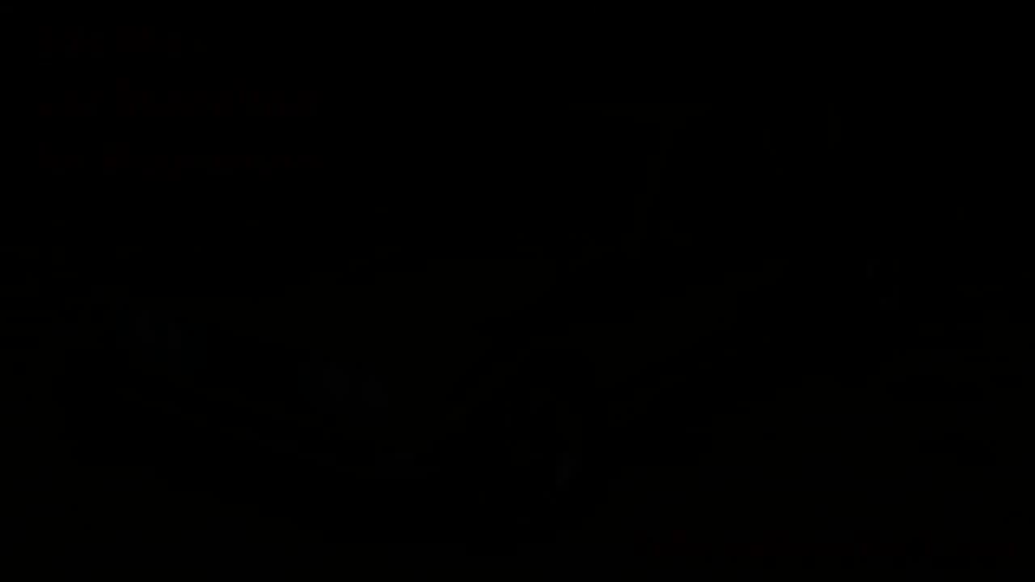